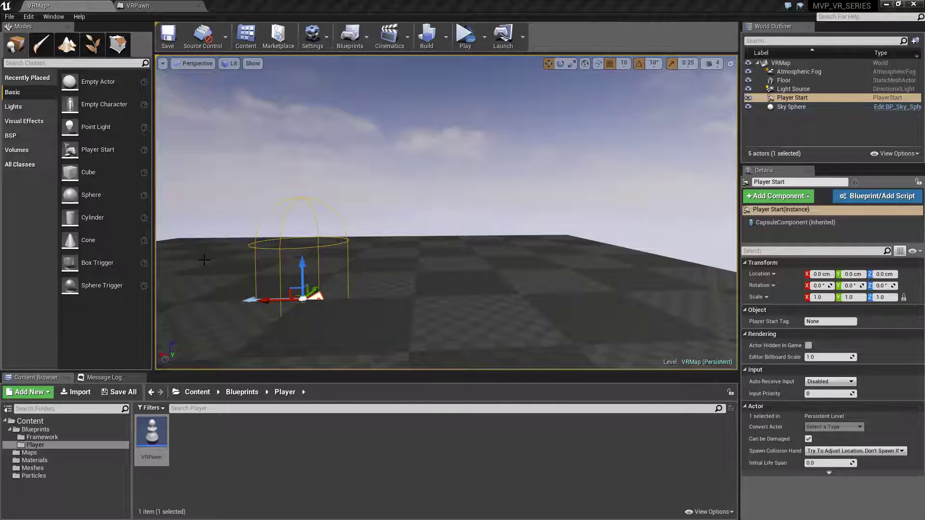
- Add a Motion Controller component to the VRPawn blueprint
click(159, 5)
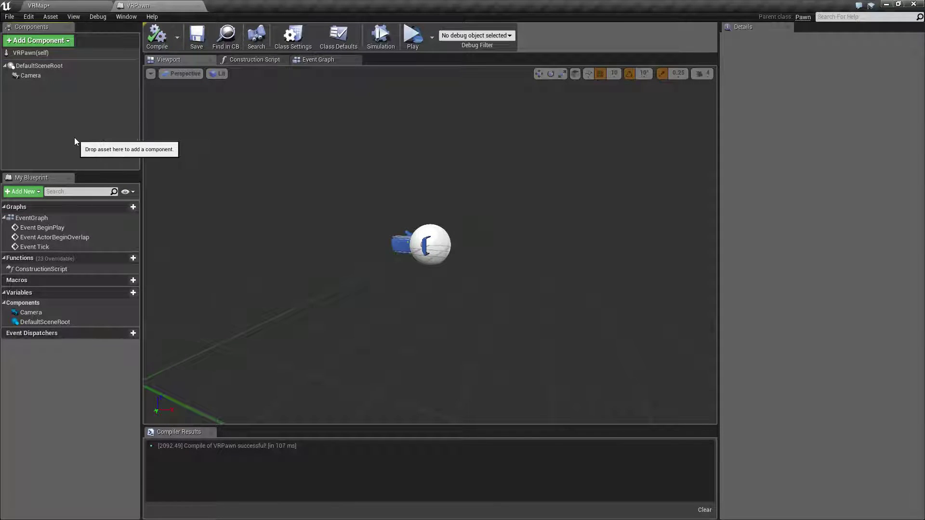
click(47, 66)
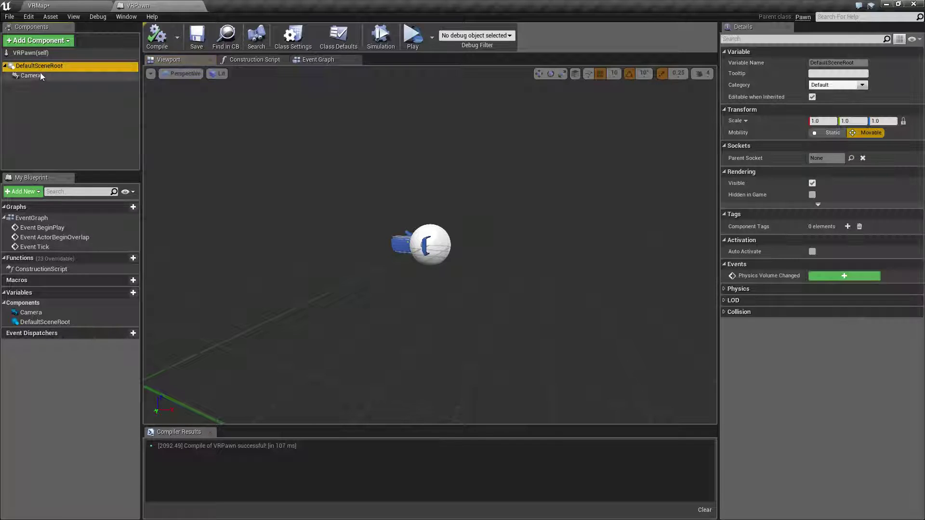
click(39, 74)
click(53, 103)
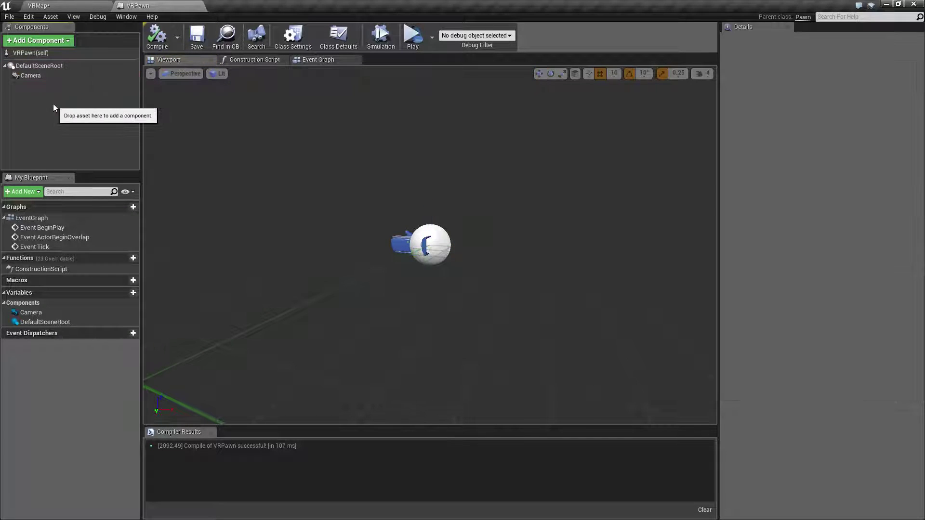
click(46, 69)
click(51, 112)
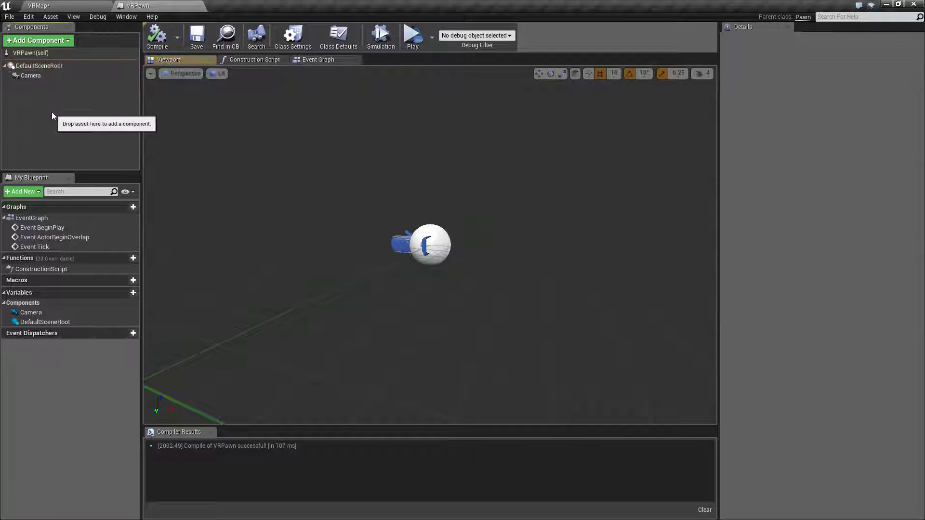
click(43, 44)
scroll(63, 193, down, 5)
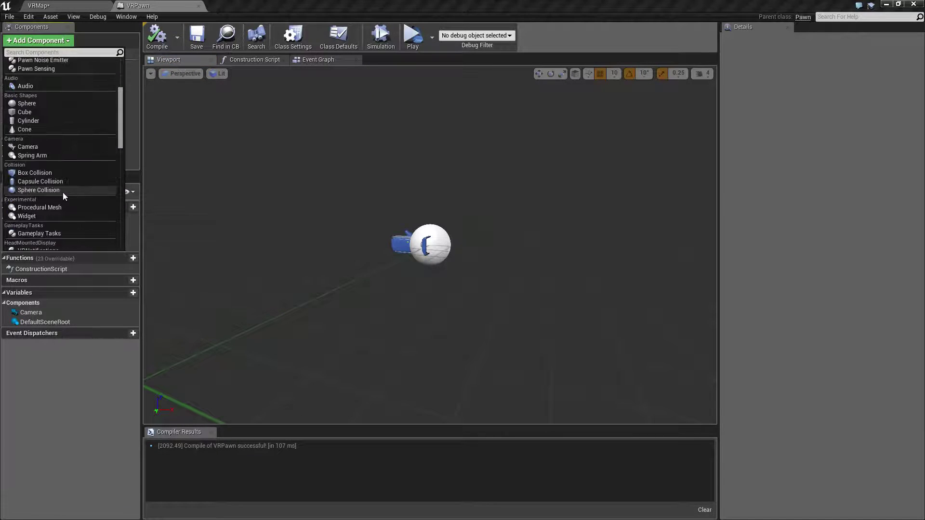
scroll(41, 183, down, 5)
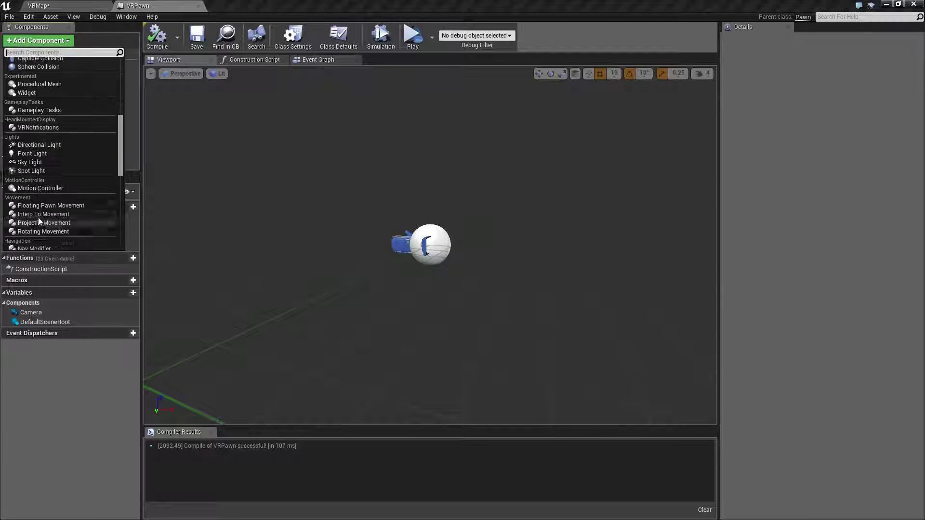
click(41, 189)
- Add a second Motion Controller component to the pawn and name it RightController
click(39, 42)
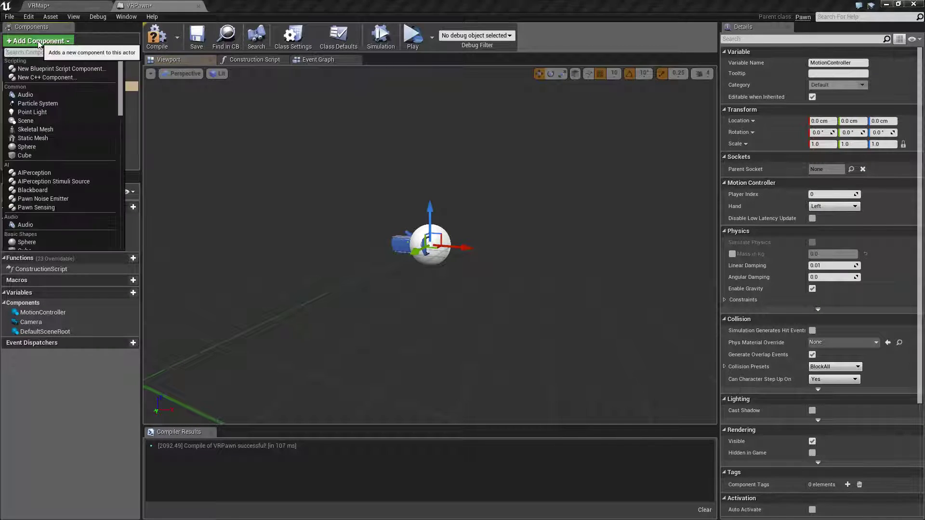
text(motion)
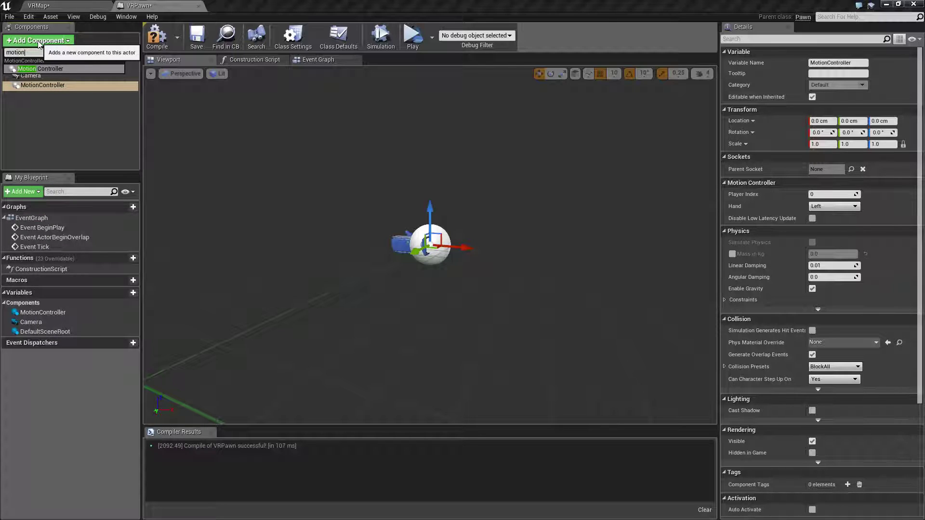
click(38, 69)
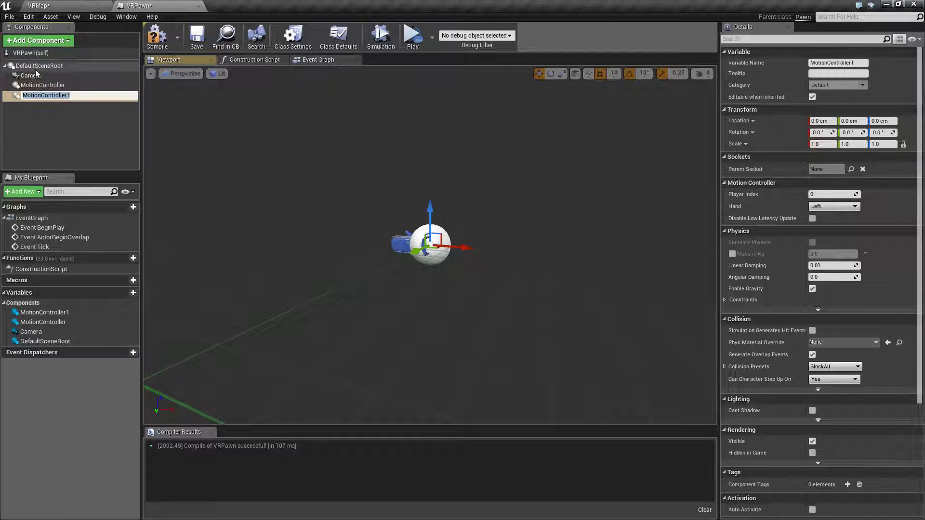
text(RightControll)
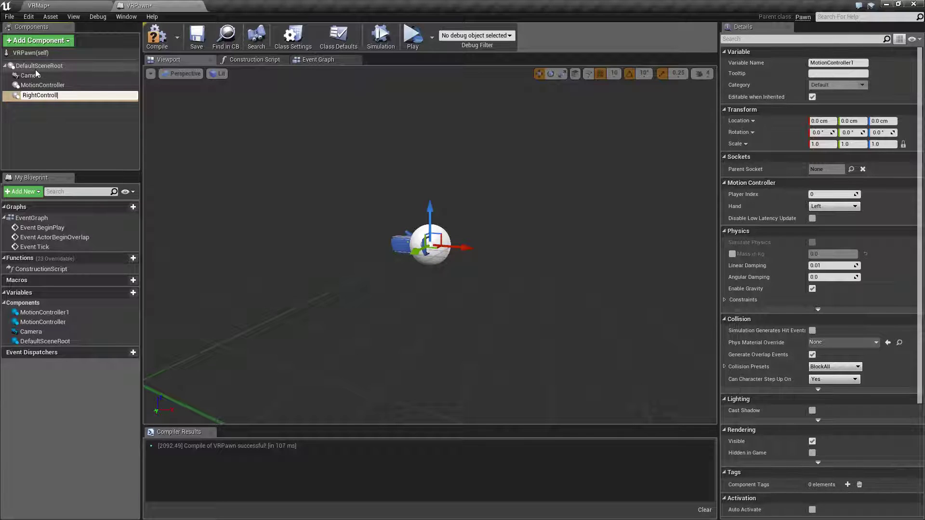
text(er)
key(Return)
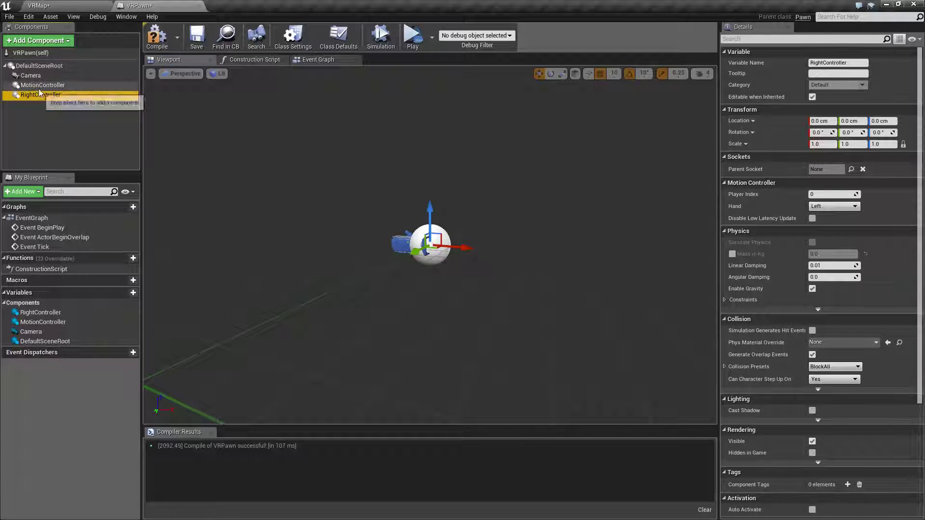
- Rename the first motion controller component LeftController and keep its Hand option on Left
click(40, 85)
click(40, 85)
text(LeftController)
key(Return)
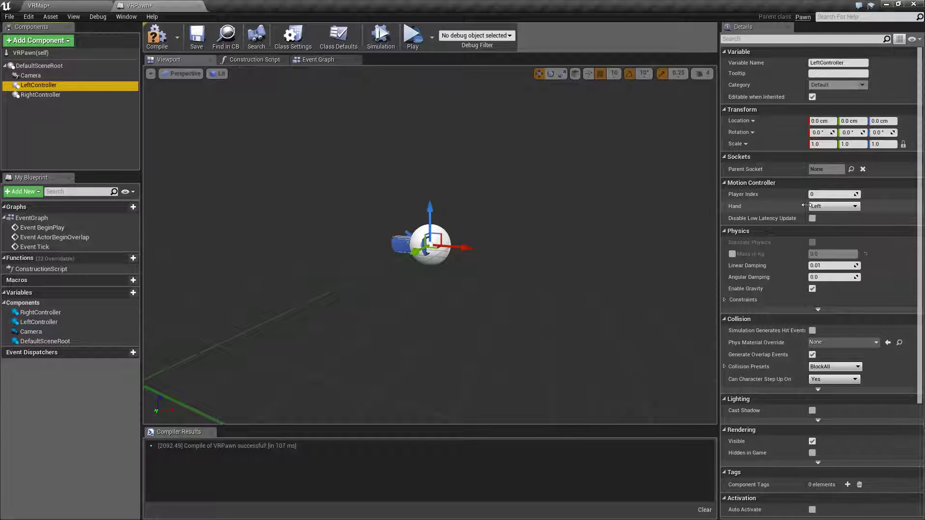
click(827, 206)
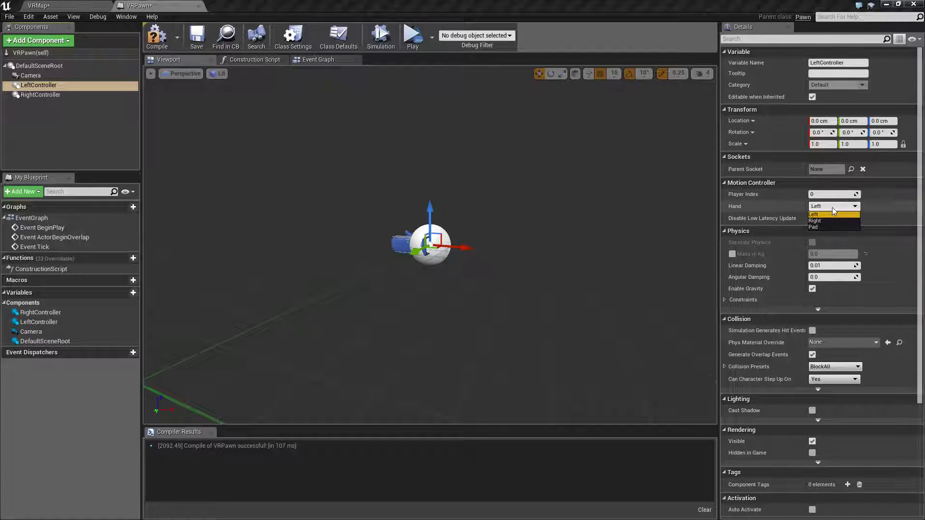
click(816, 206)
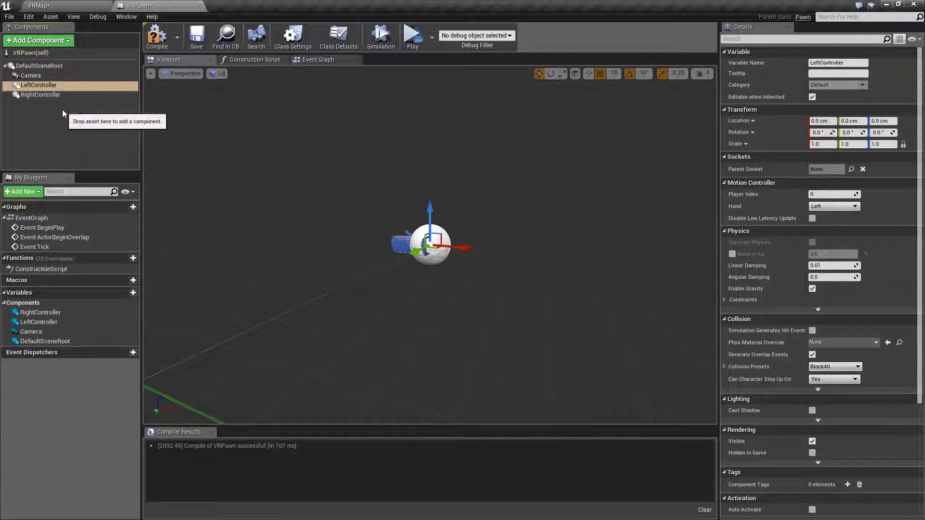
click(51, 93)
click(51, 86)
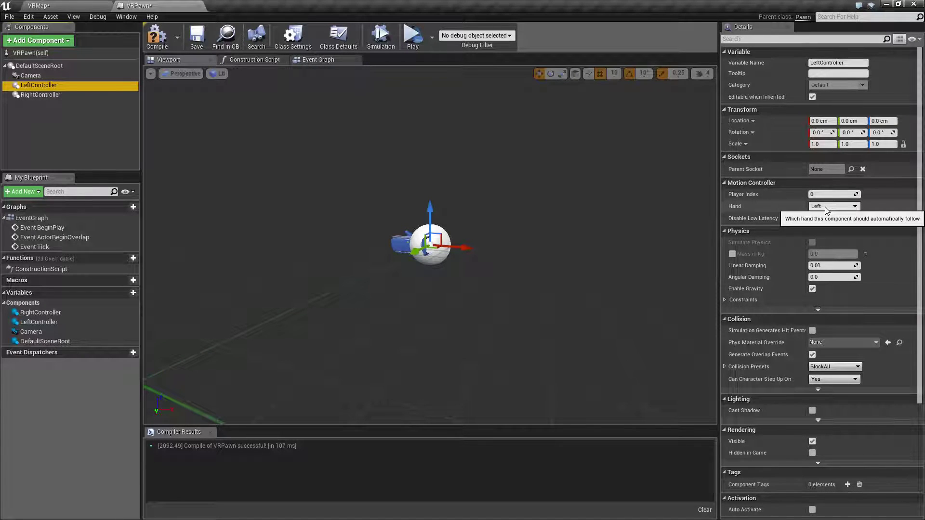
- Set the RightController's Hand option to Right and try the pawn briefly in a game preview
click(41, 95)
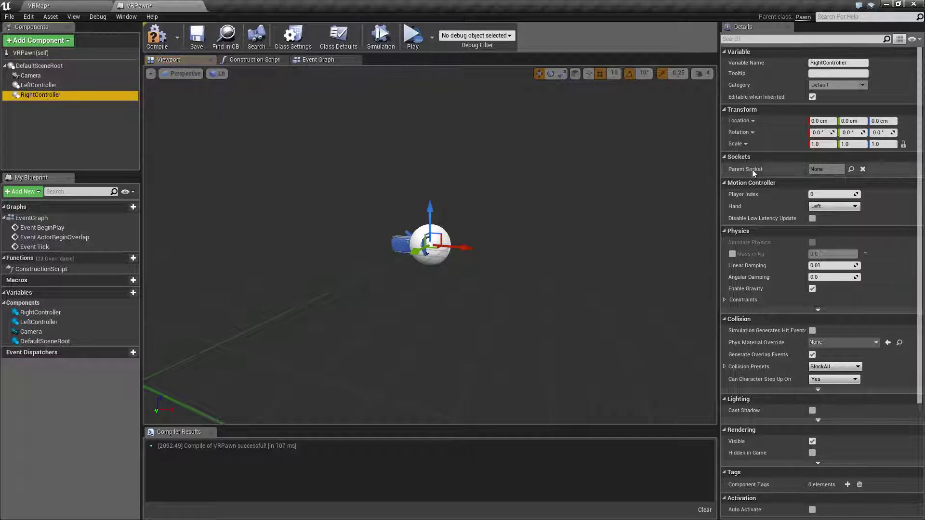
click(823, 206)
click(818, 221)
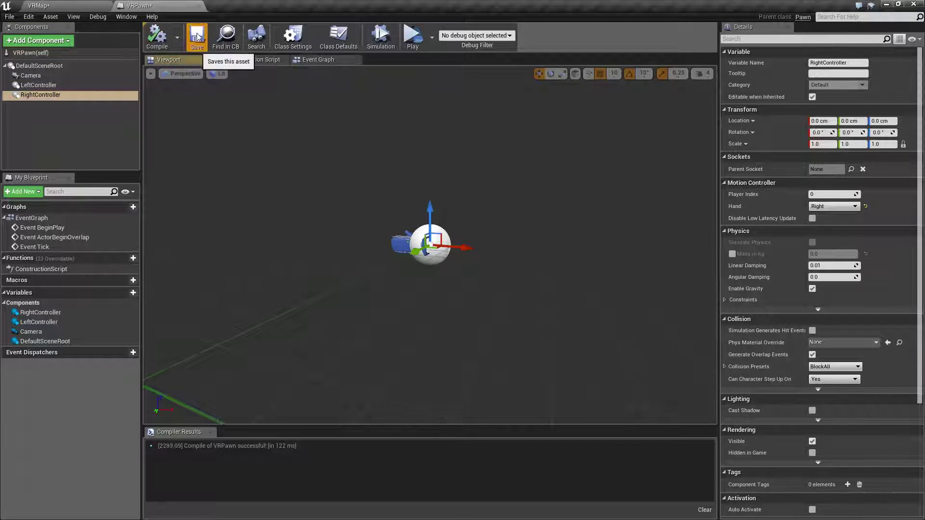
click(413, 36)
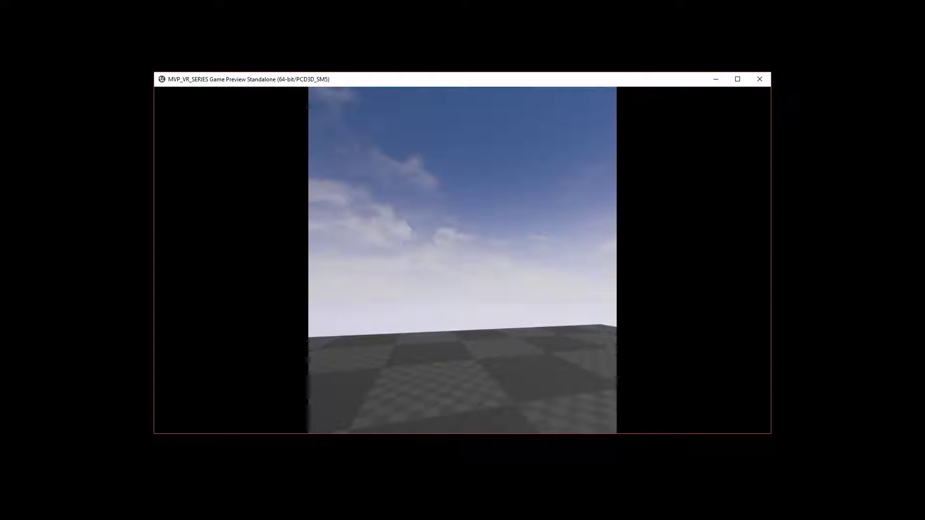
key(Escape)
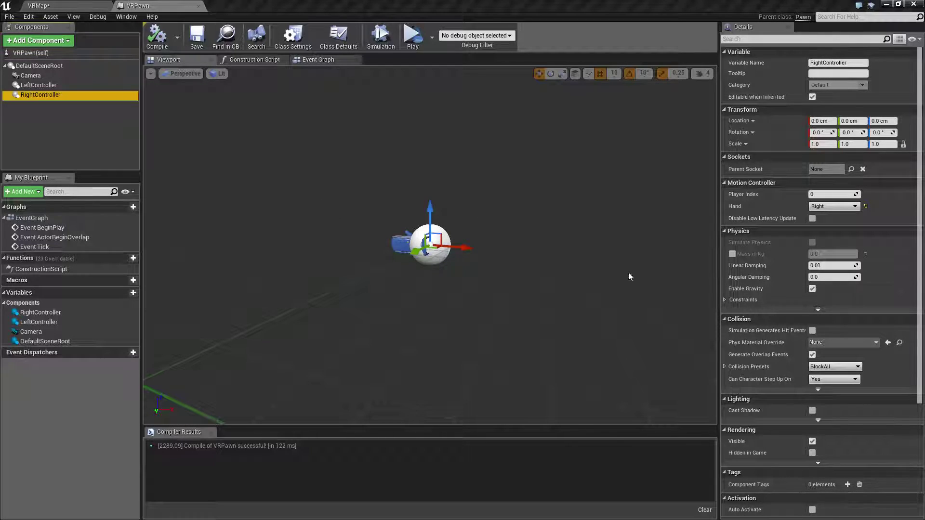
- Add a Cube component to the pawn and parent it to the LeftController
click(35, 86)
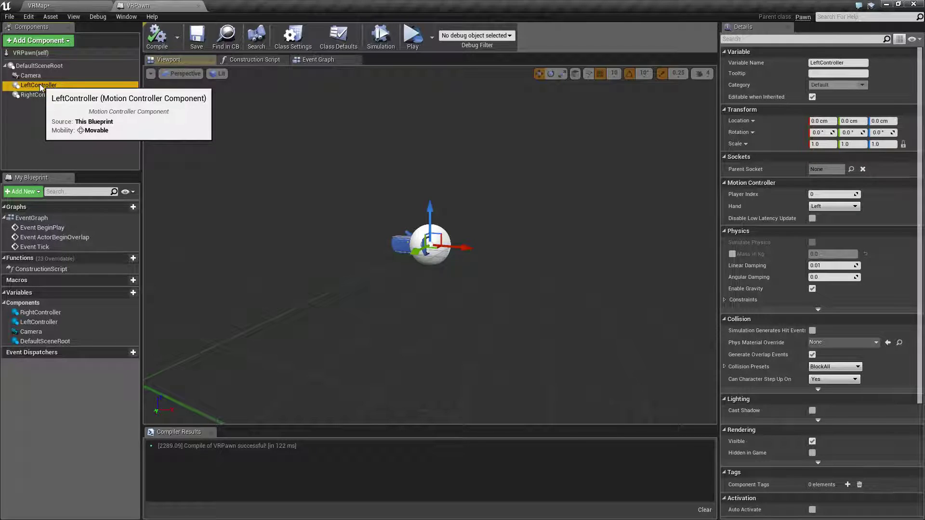
click(44, 42)
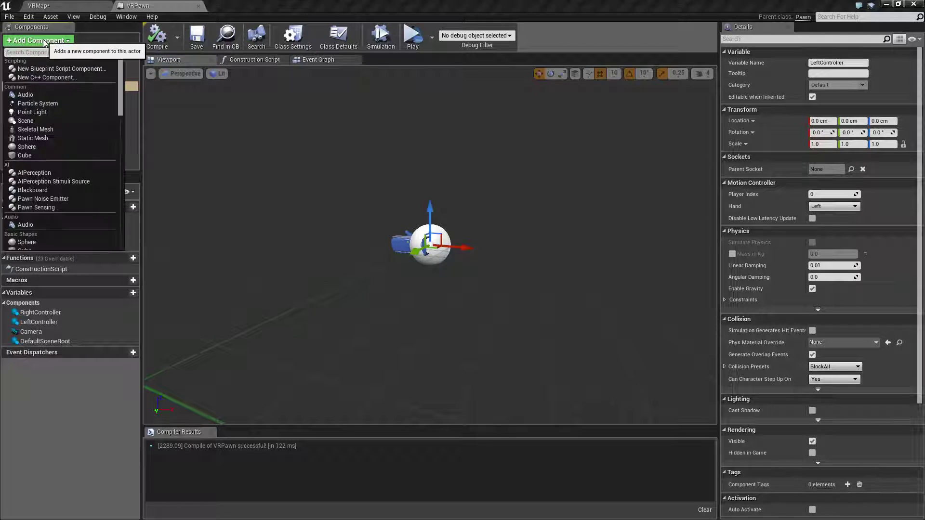
click(36, 156)
click(41, 112)
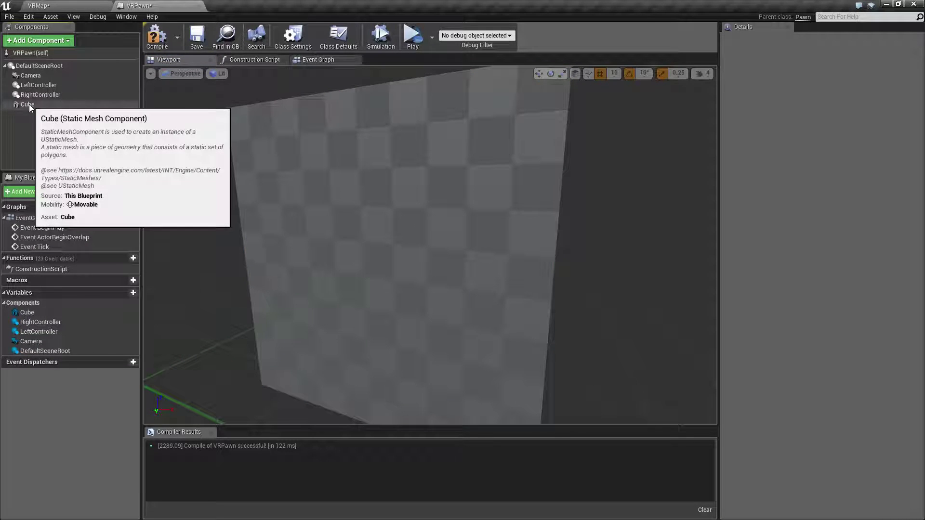
drag(29, 103, 47, 84)
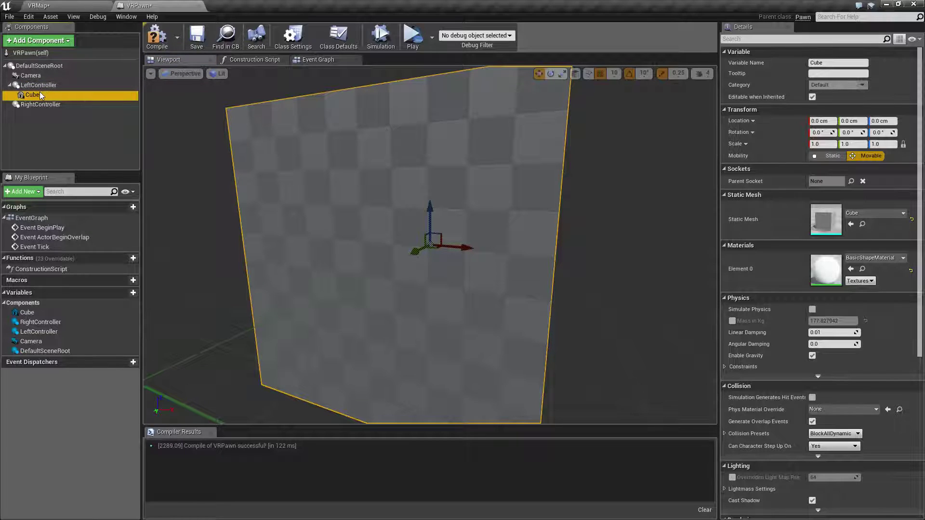
- Add a Sphere component and make it a child of the RightController
click(42, 105)
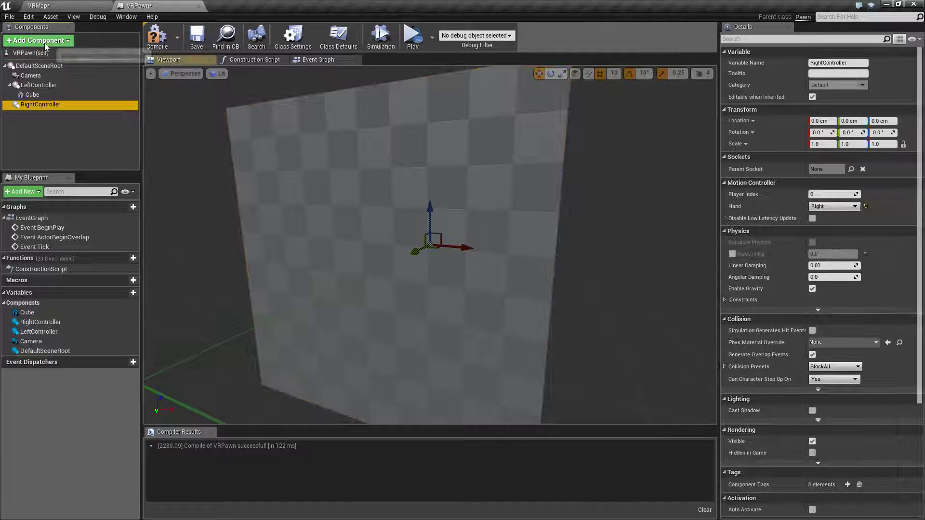
click(46, 42)
click(39, 145)
click(39, 125)
drag(38, 117, 51, 103)
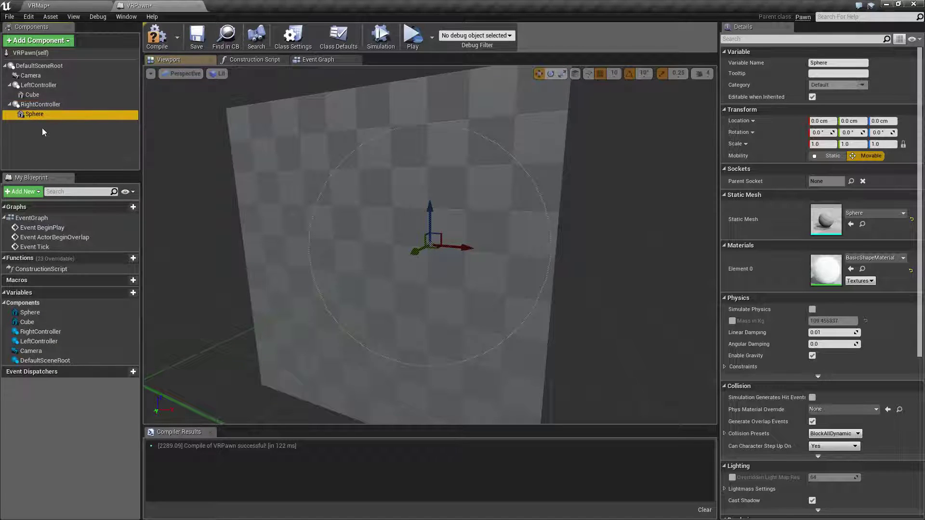
click(36, 85)
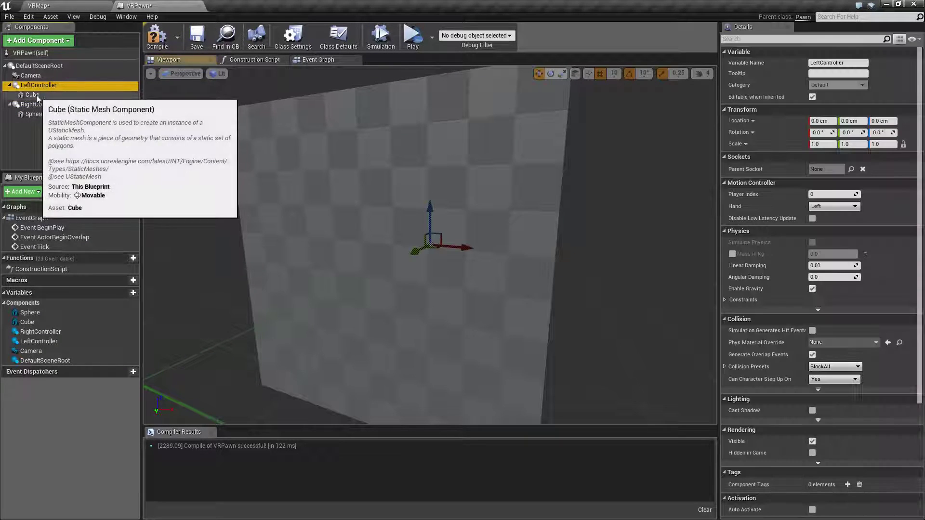
click(31, 94)
click(41, 104)
click(38, 115)
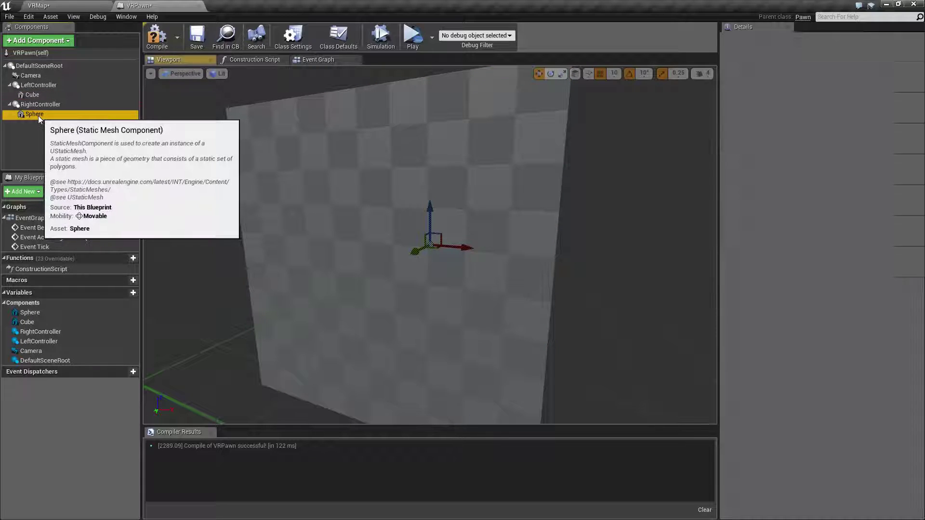
- Scale the LeftController's Cube uniformly to 0.2 on all three axes
click(33, 95)
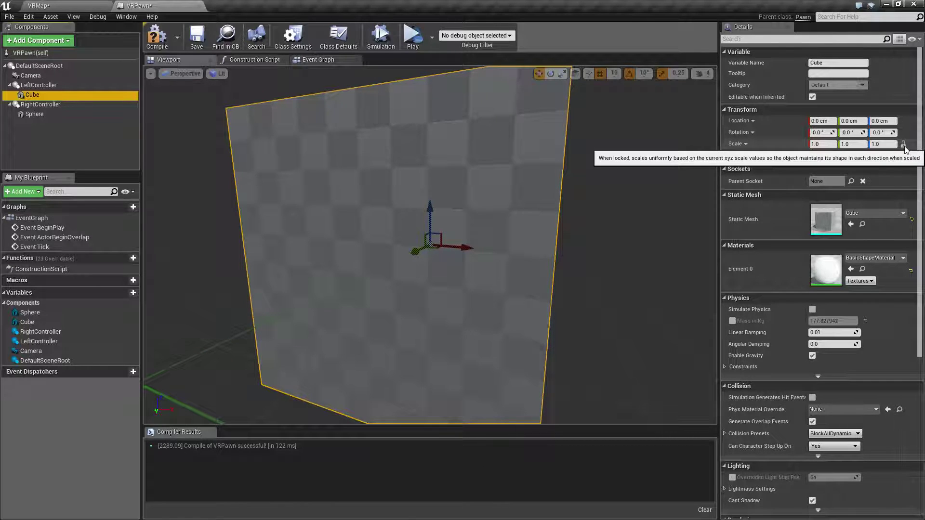
click(825, 144)
text(0.2)
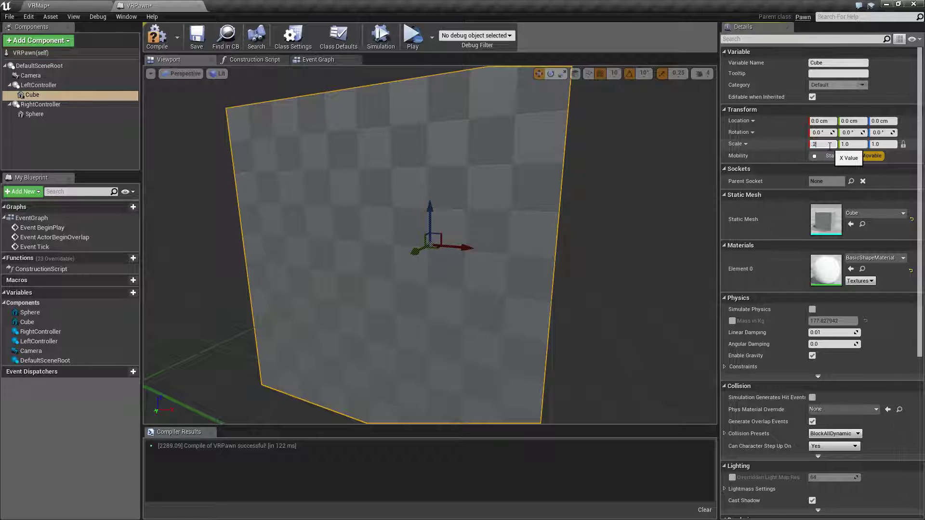
key(Tab)
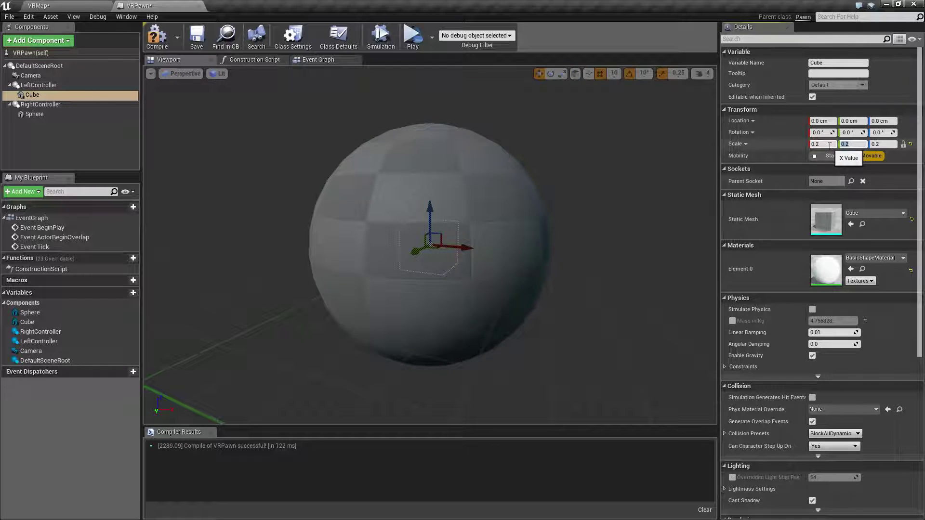
- Scale the RightController's Sphere uniformly to 0.2 on all three axes
click(37, 116)
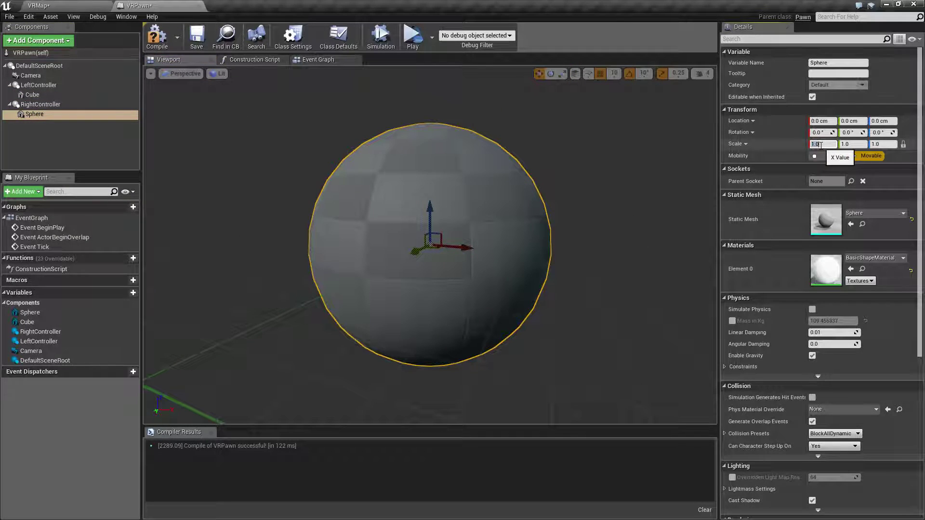
text(0.2)
key(Return)
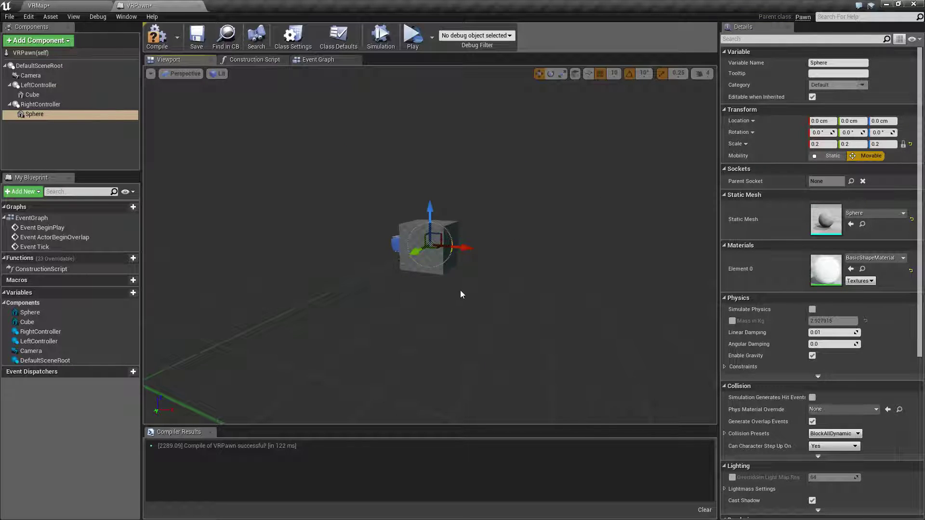
- Reduce the Sphere's uniform scale to 0.1 on all three axes
right_drag(464, 287, 451, 269)
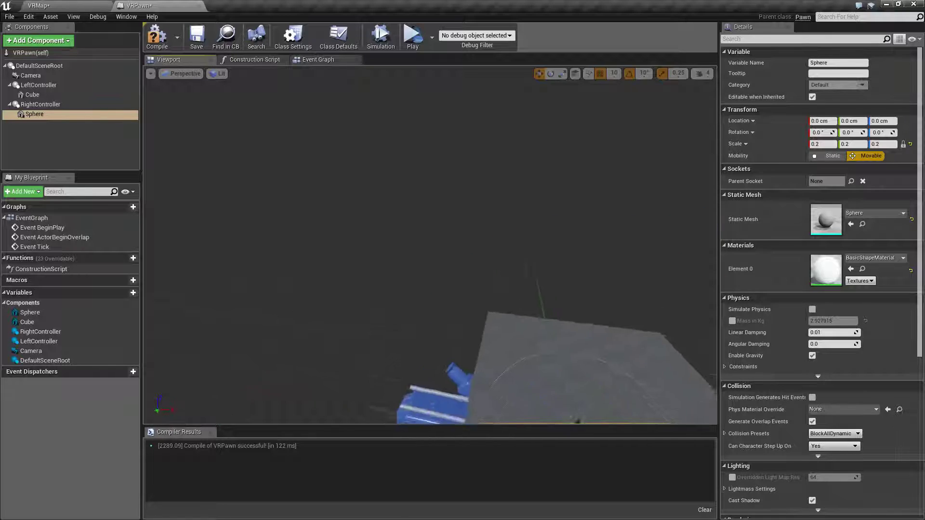
key(f)
click(832, 145)
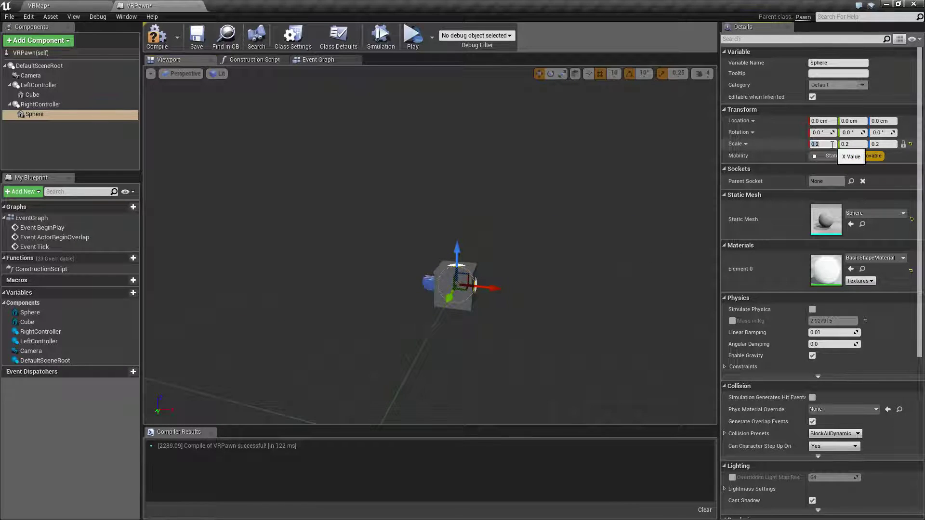
text(.1)
key(Return)
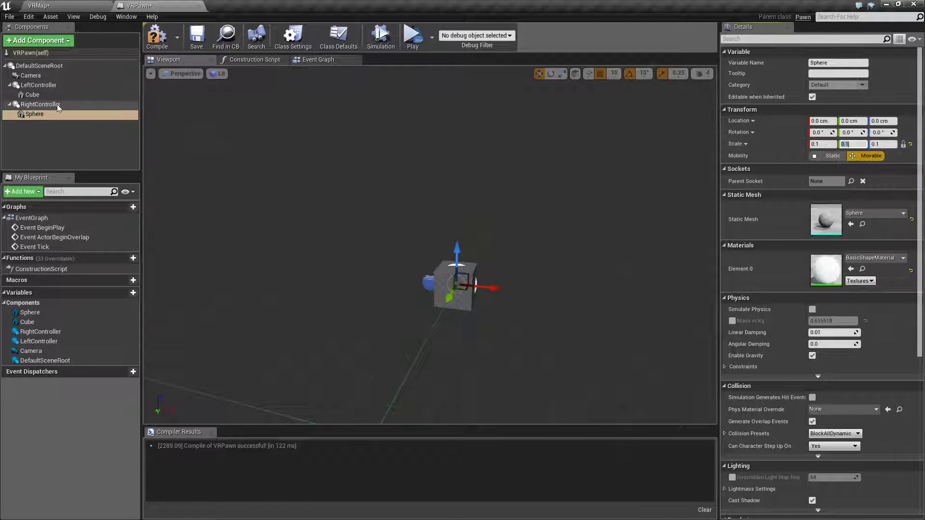
- Scale the LeftController's Cube uniformly to 0.1 on all three axes
click(38, 94)
click(824, 144)
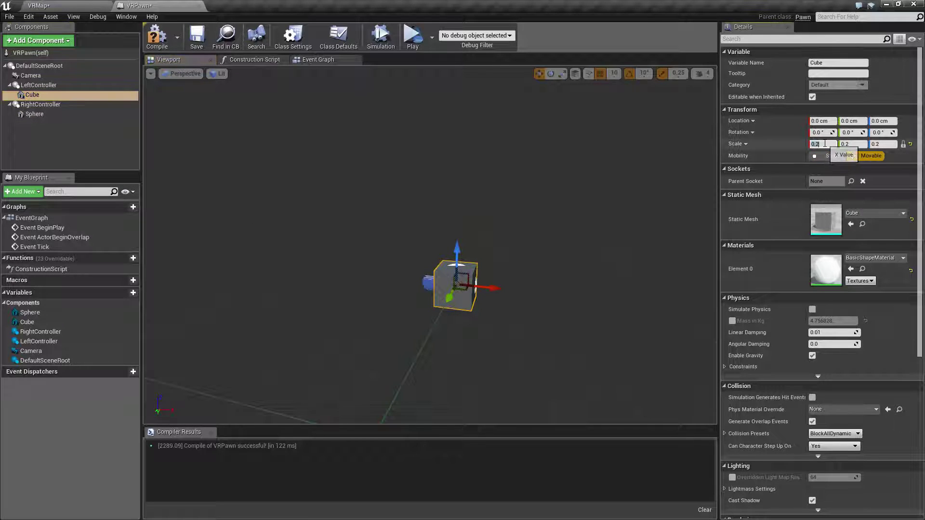
text(.1)
key(Return)
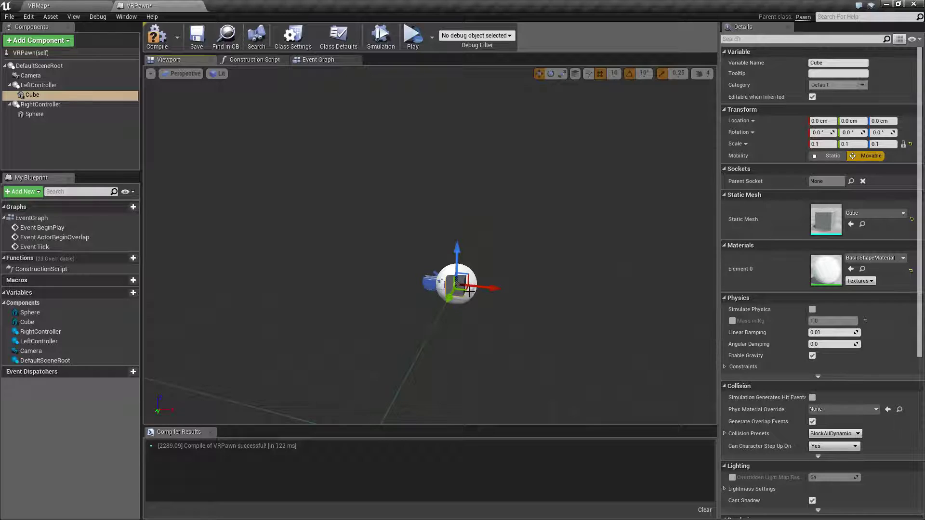
scroll(495, 367, up, 5)
scroll(492, 347, down, 5)
right_drag(501, 371, 501, 393)
key(w)
key(f)
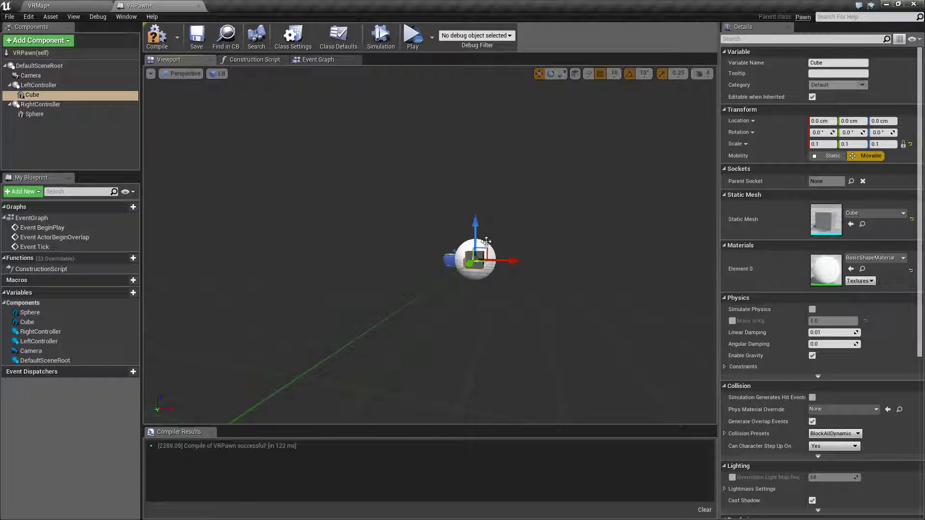
click(57, 67)
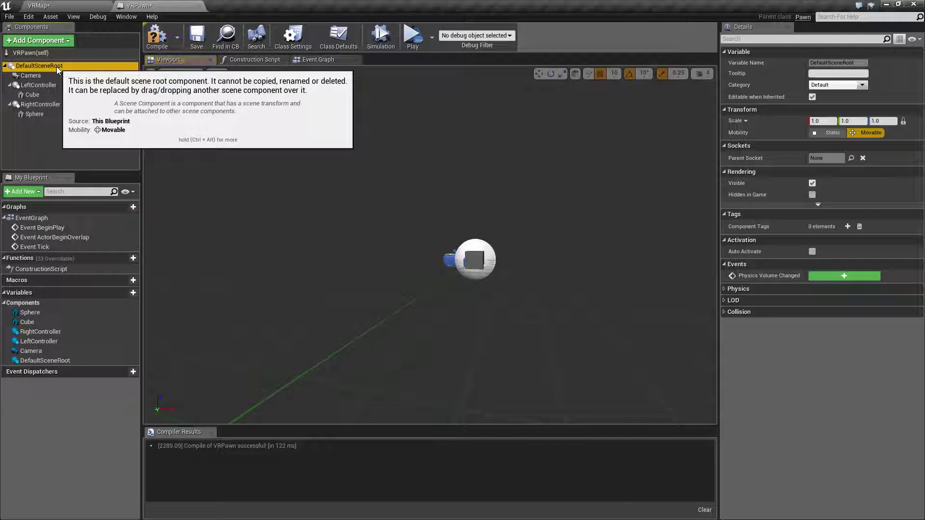
click(49, 42)
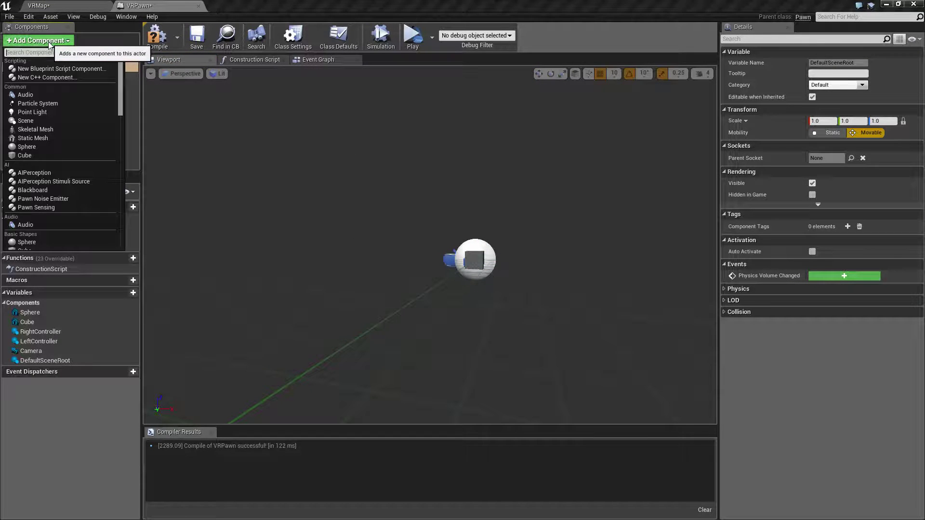
text(scene)
key(Return)
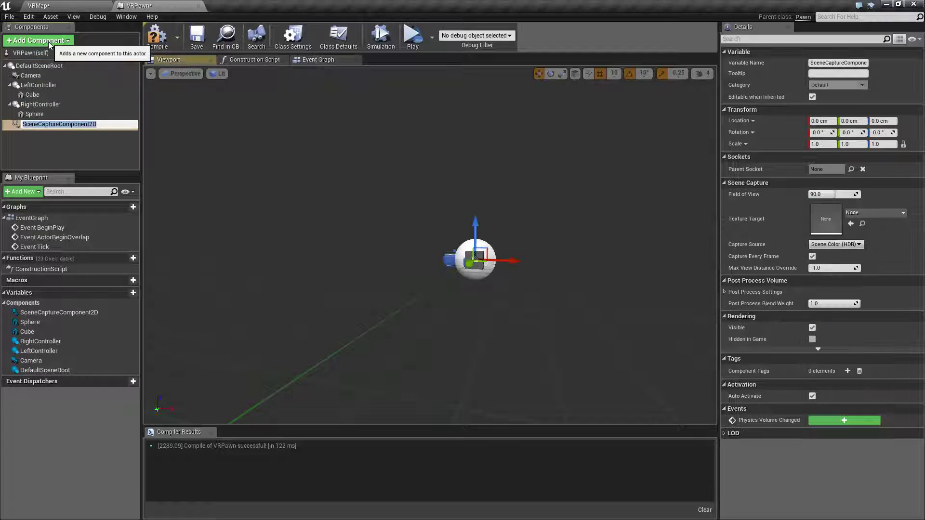
key(Return)
click(65, 137)
click(57, 123)
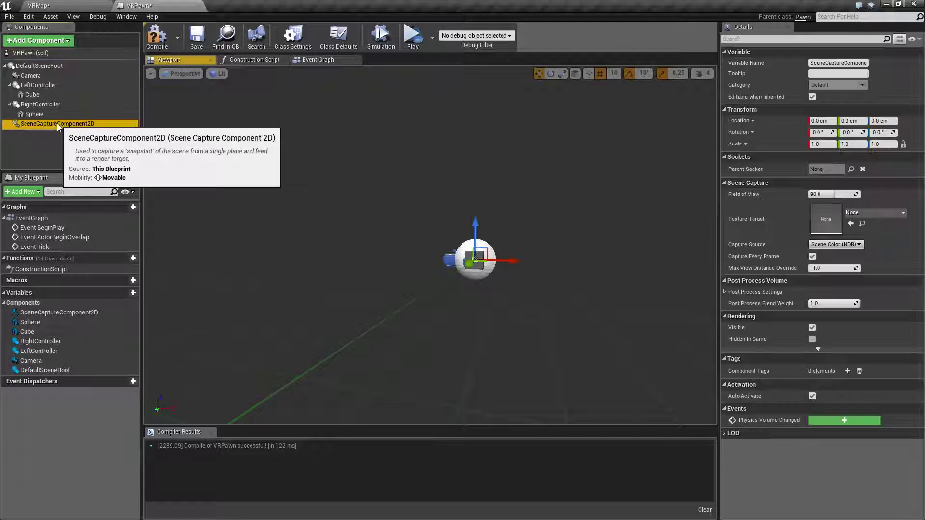
key(Delete)
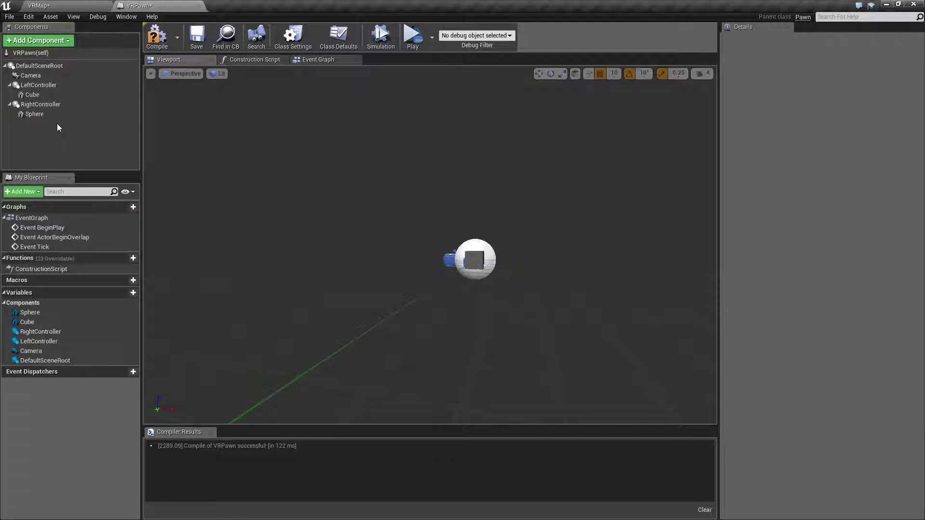
- Add a Scene component named Root and replace the DefaultSceneRoot with it
click(38, 42)
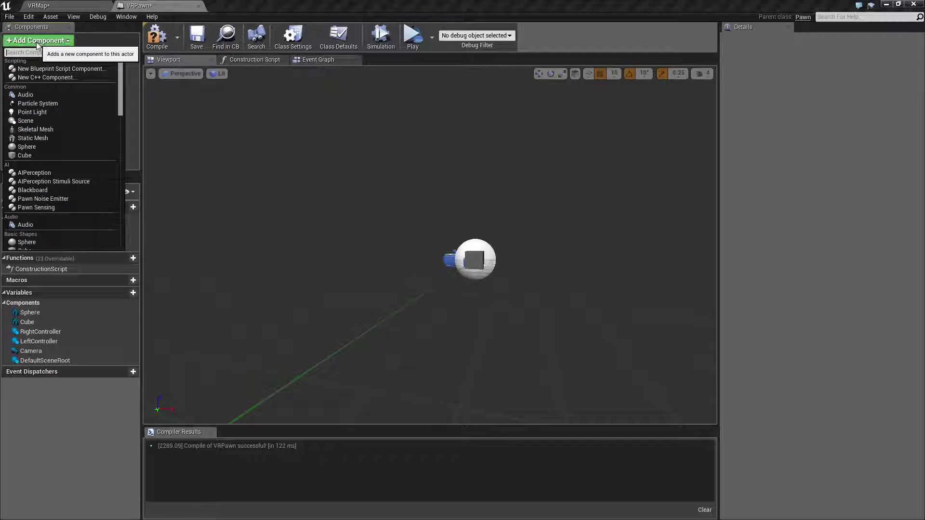
text(scene)
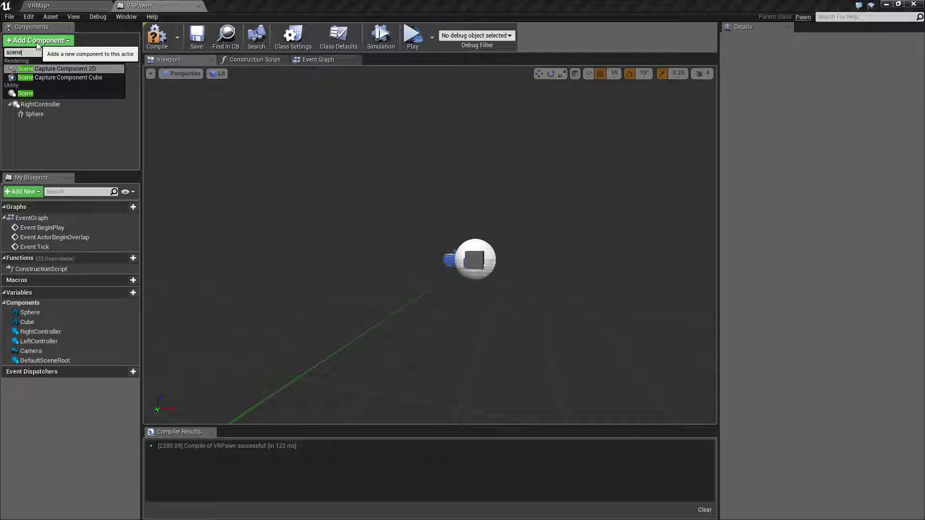
click(24, 94)
text(Root)
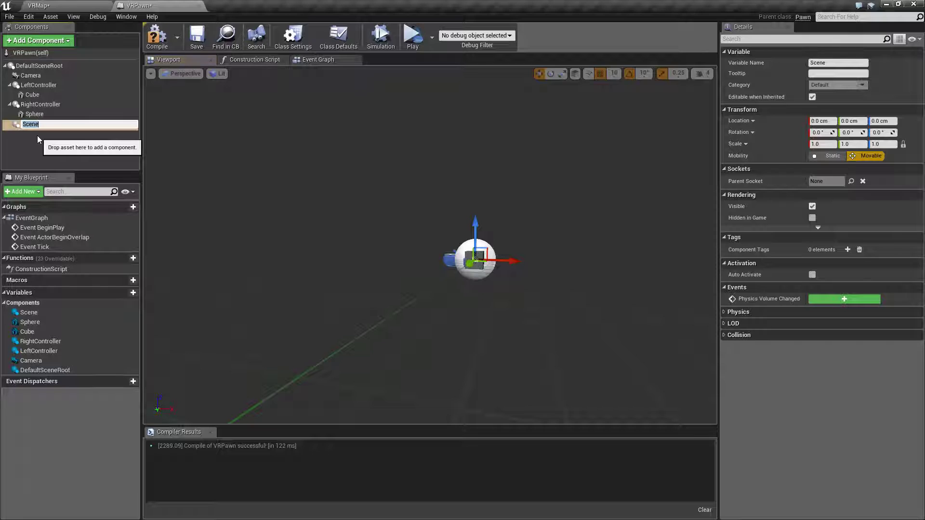
key(Return)
drag(36, 124, 31, 68)
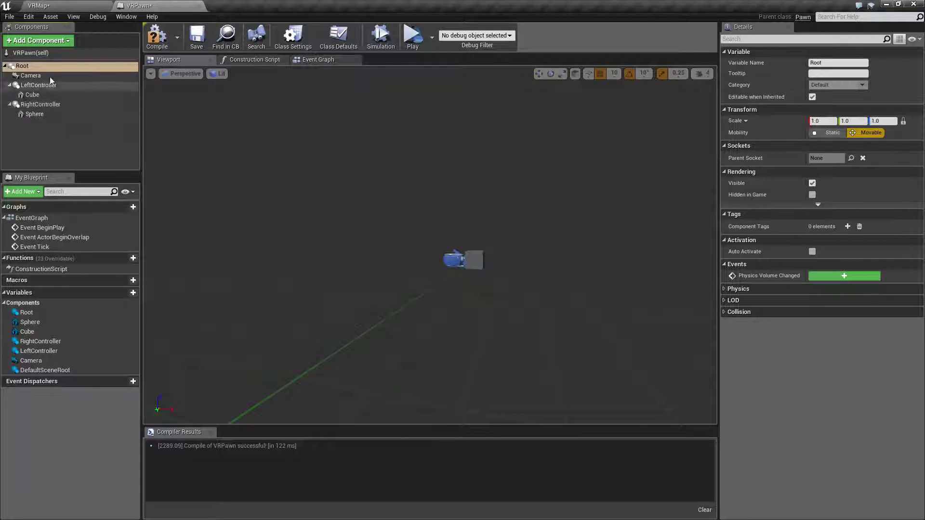
- Compile and save the VRPawn blueprint and test the level in VR preview
key(a)
right_drag(461, 264, 465, 264)
key(w)
key(s)
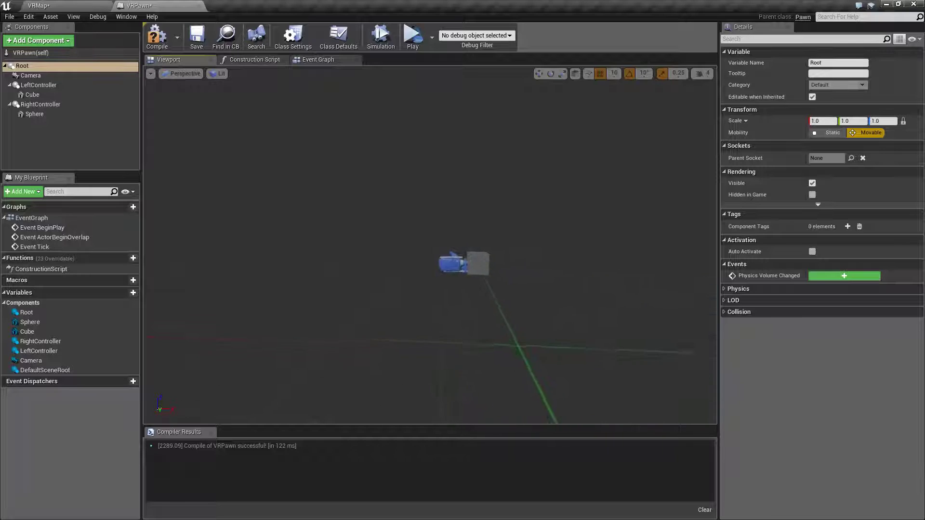
click(196, 40)
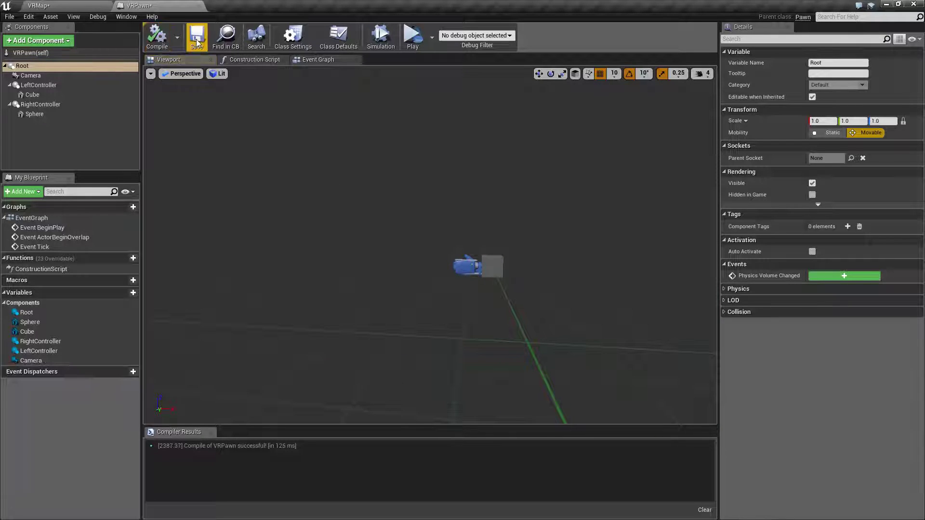
click(412, 38)
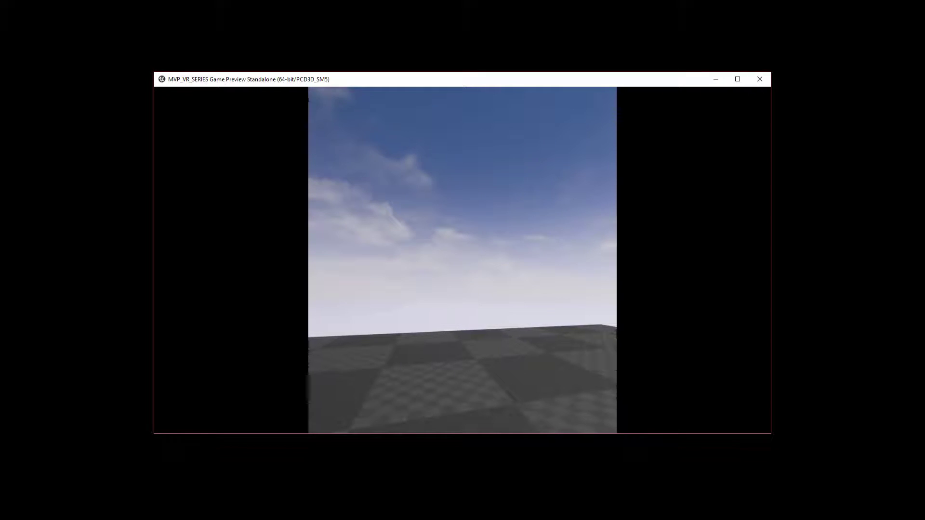
key(Escape)
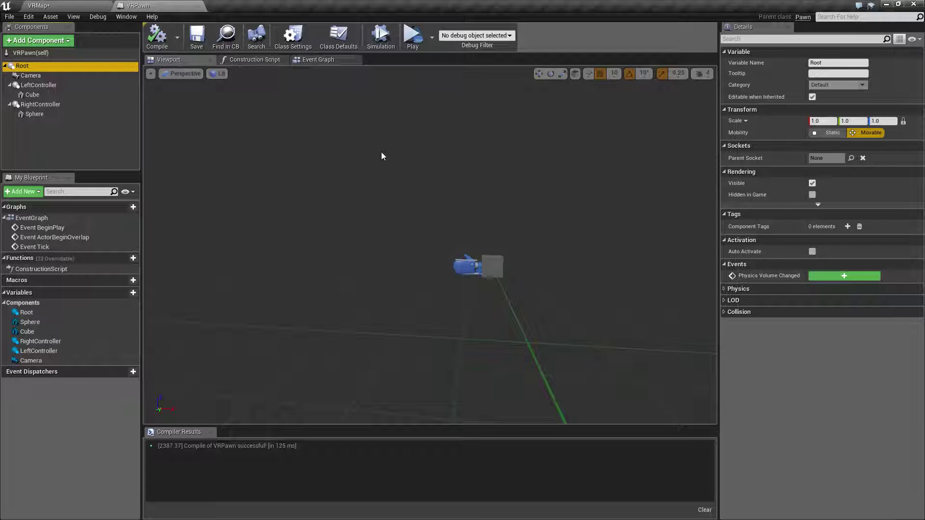
click(412, 36)
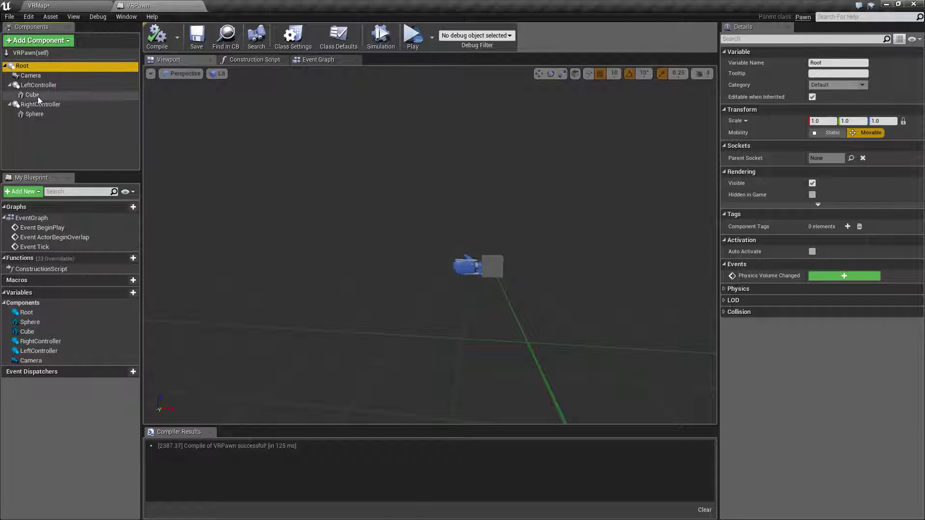
- Set the collision preset of the LeftController's Cube to NoCollision
click(43, 113)
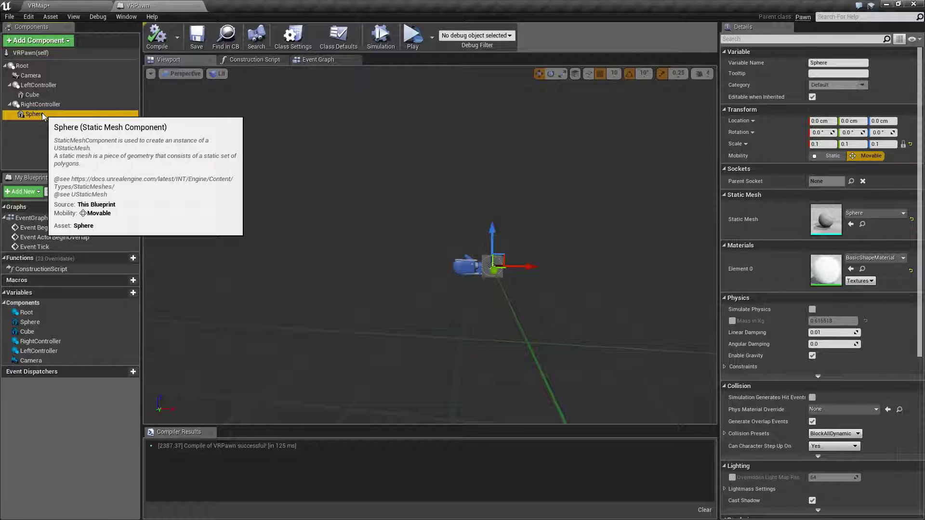
click(44, 95)
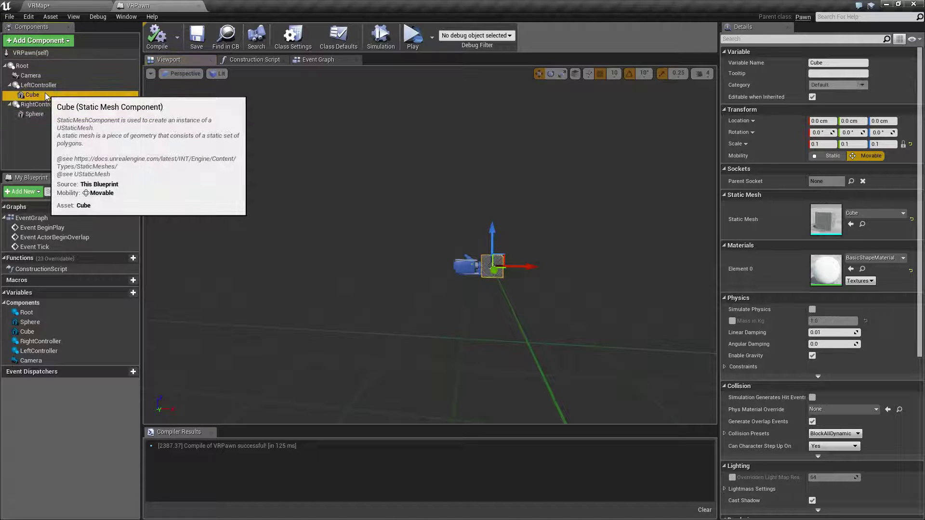
click(41, 113)
click(41, 96)
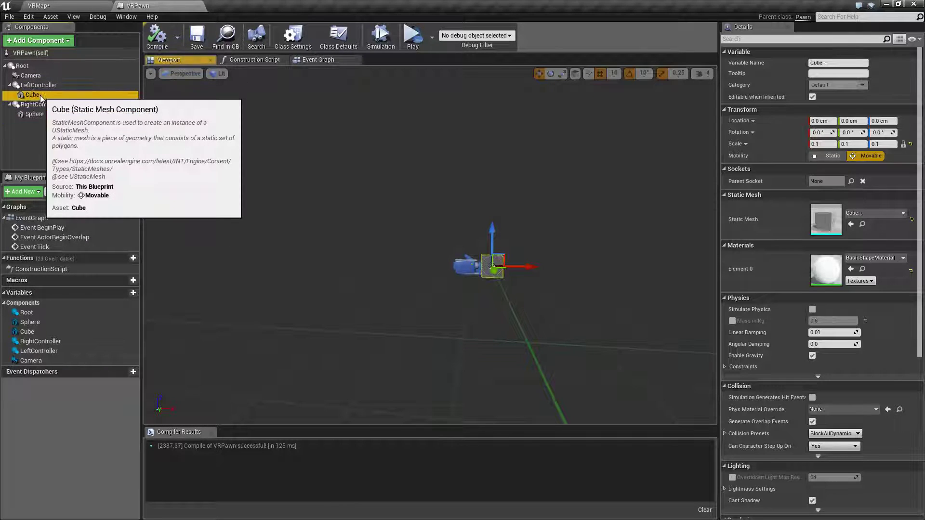
click(43, 115)
click(40, 95)
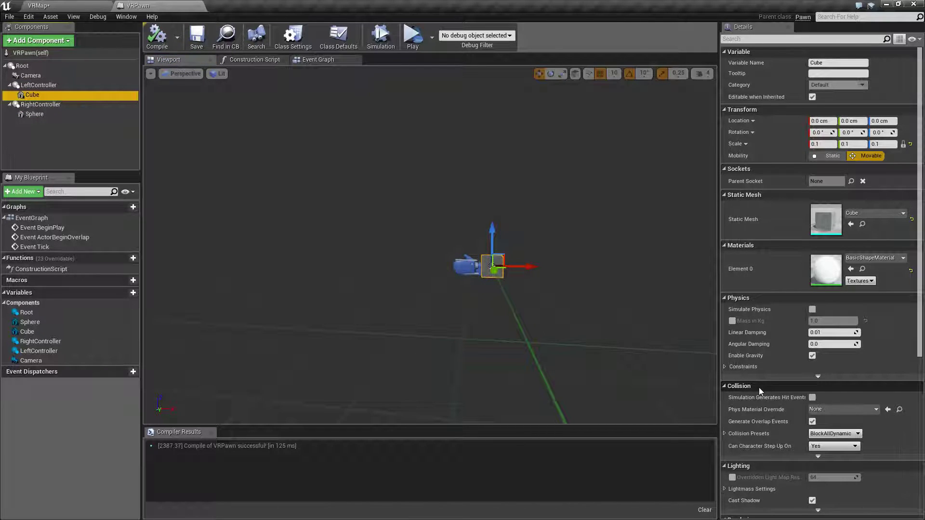
click(831, 433)
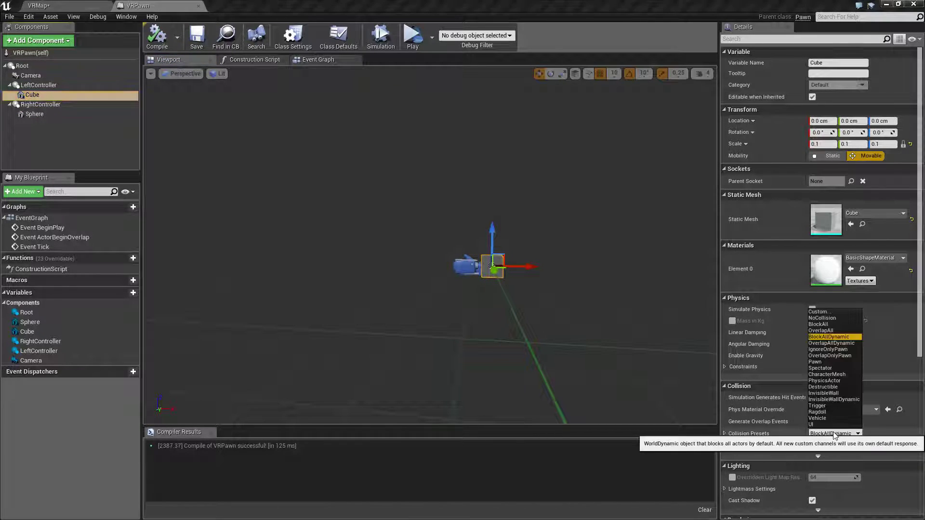
click(821, 318)
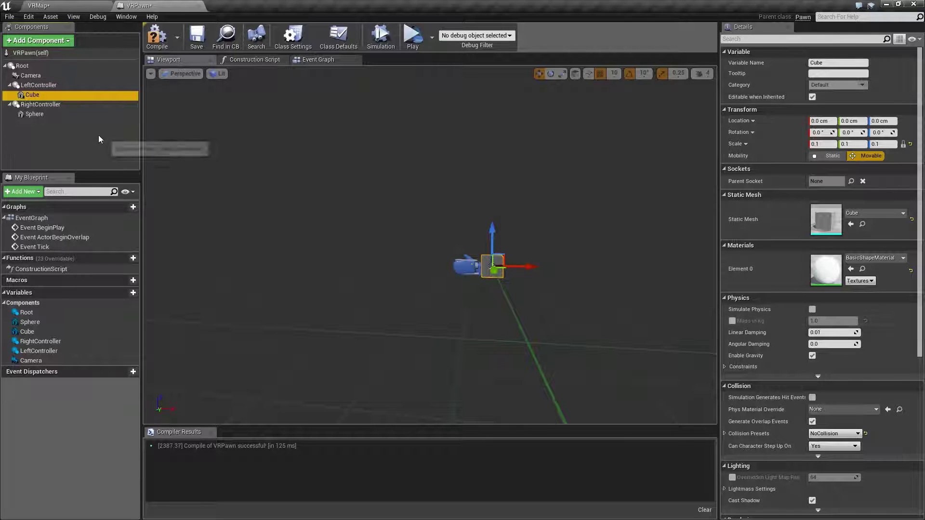
- Set the collision preset of the RightController's Sphere to NoCollision, and compile and save the blueprint
click(34, 114)
click(833, 434)
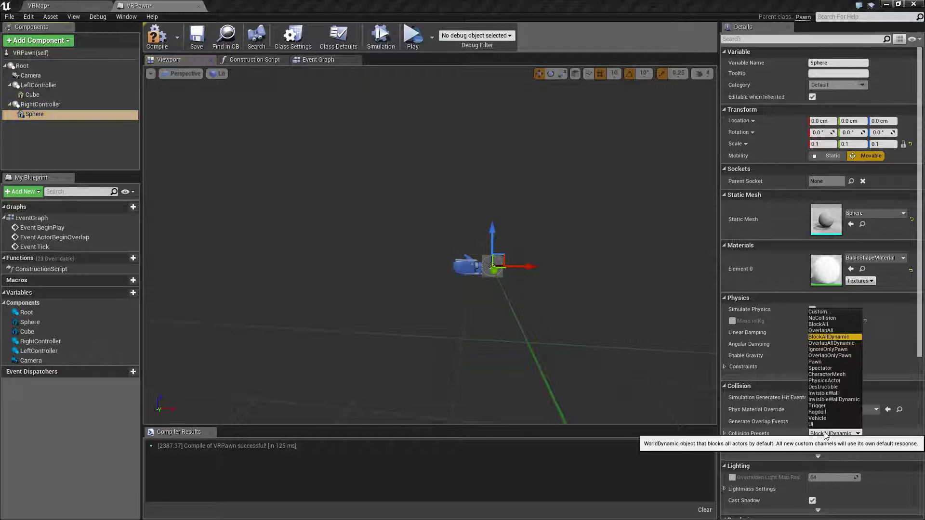
click(821, 318)
click(195, 40)
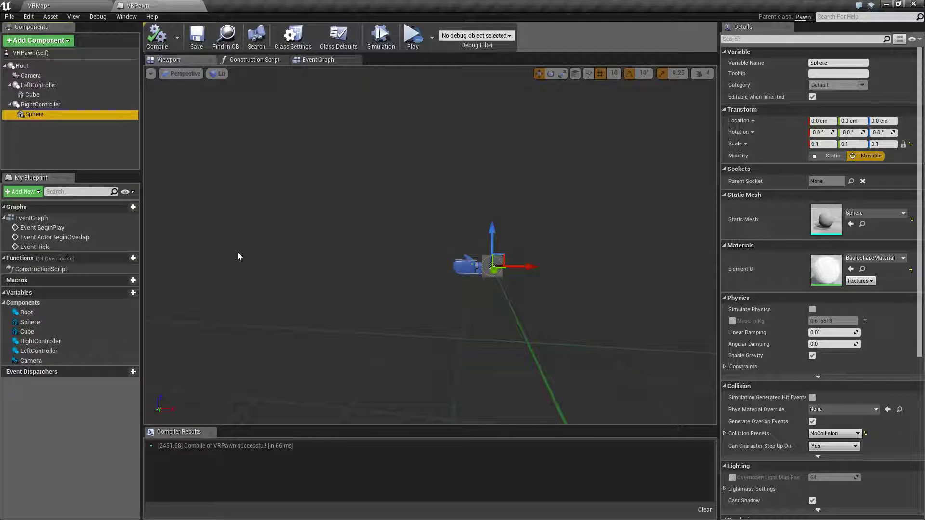
- Collapse both controllers, try attaching LeftController and RightController to the Camera, and preview the level in VR
click(9, 104)
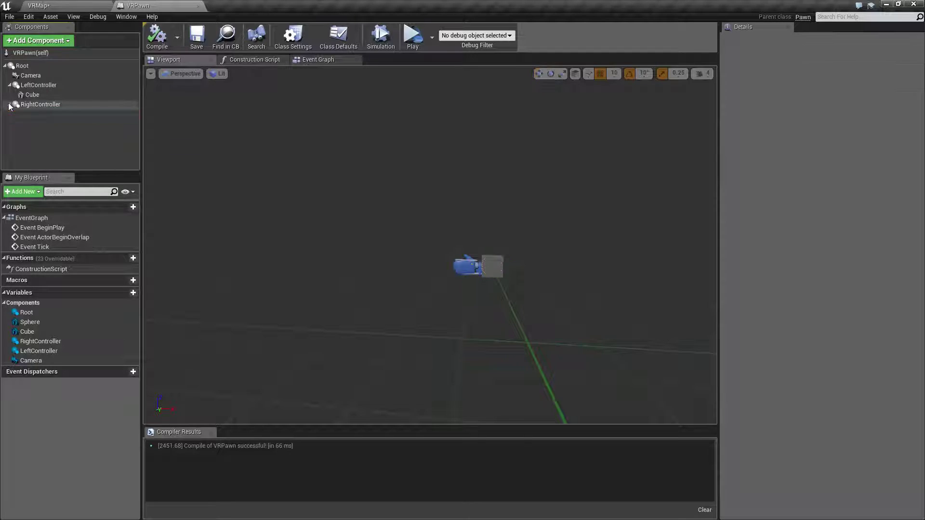
click(10, 84)
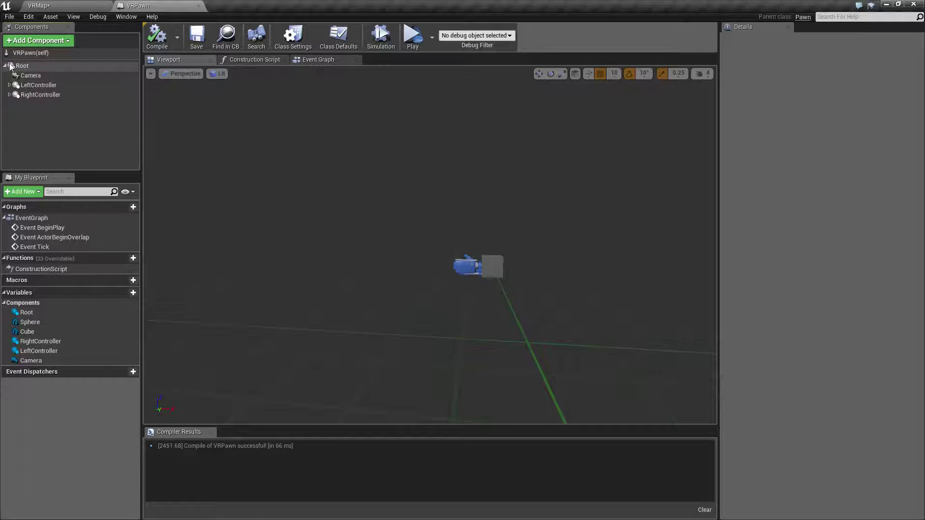
click(17, 66)
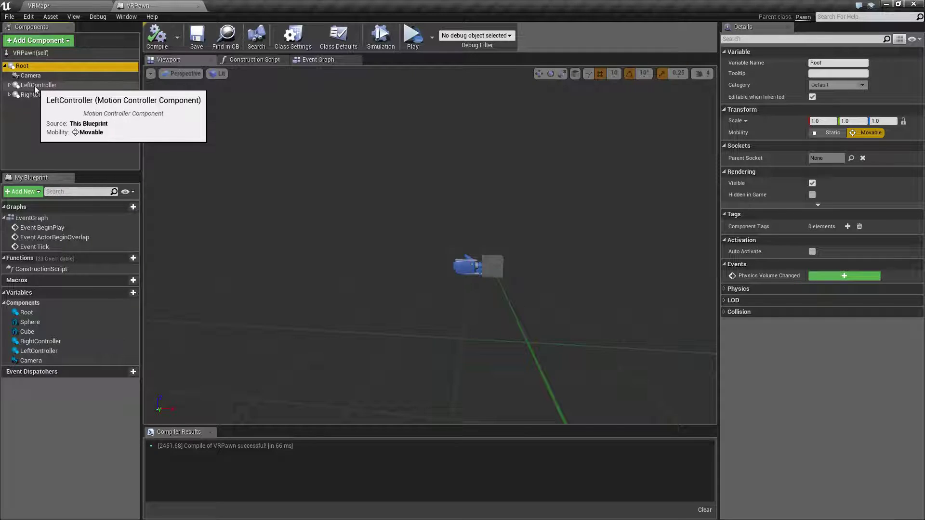
mouse_move(33, 94)
mouse_down()
mouse_move(37, 75)
mouse_move(42, 91)
mouse_move(36, 79)
mouse_up()
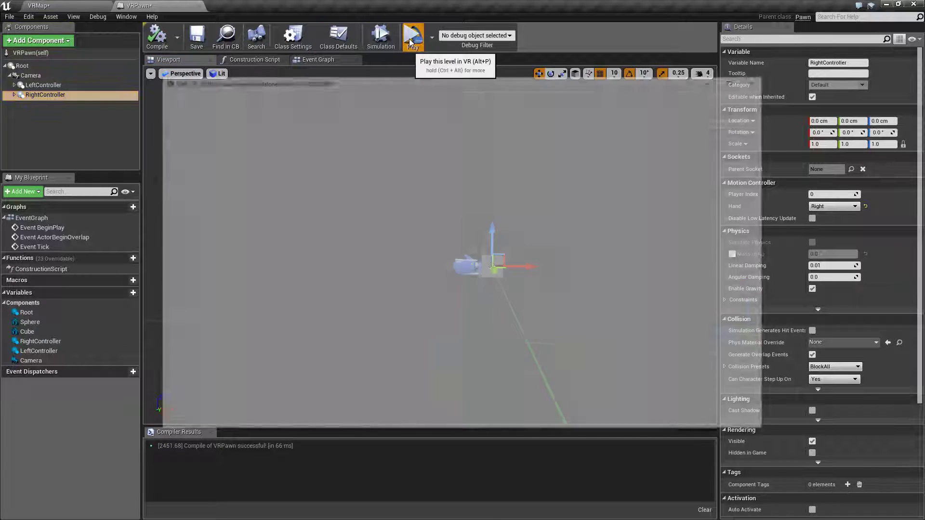
click(413, 36)
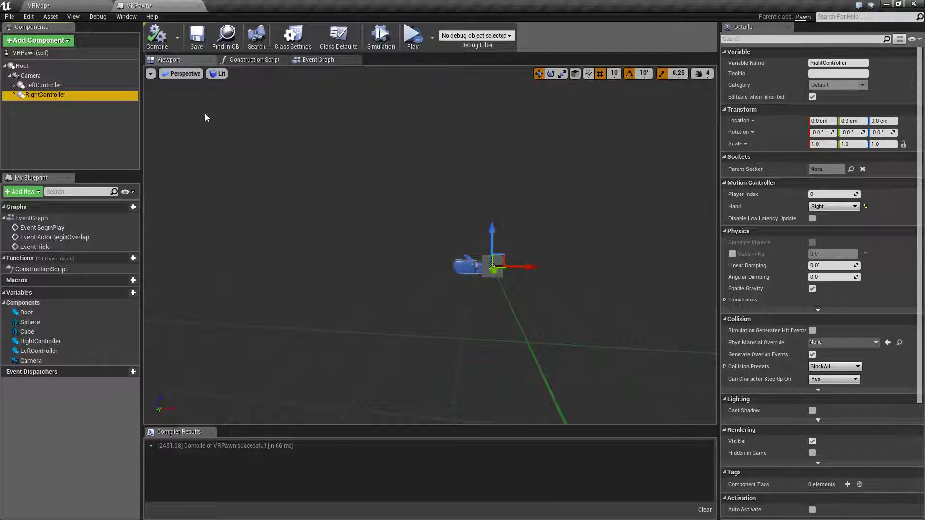
- Reattach the LeftController and RightController directly to the Root component and preview the level in VR
click(70, 85)
drag(61, 86, 28, 67)
click(53, 81)
click(45, 86)
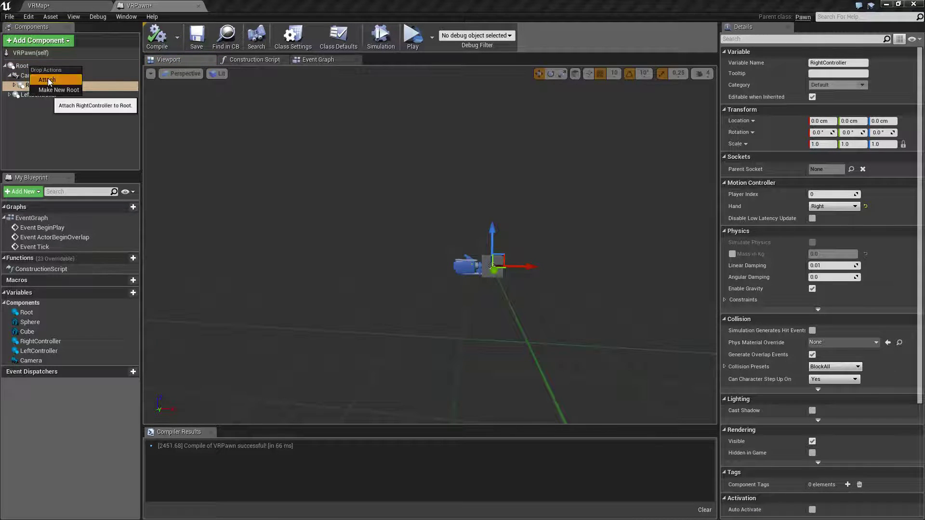
click(48, 81)
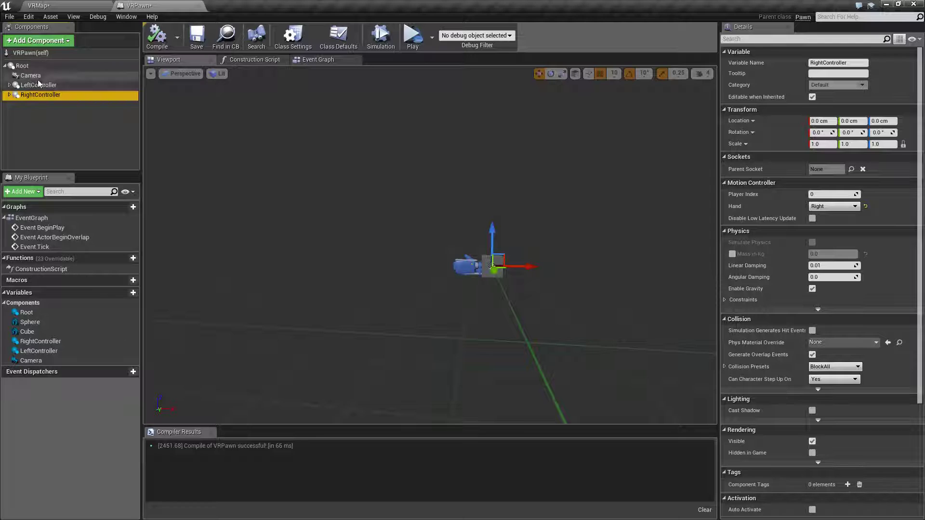
click(27, 67)
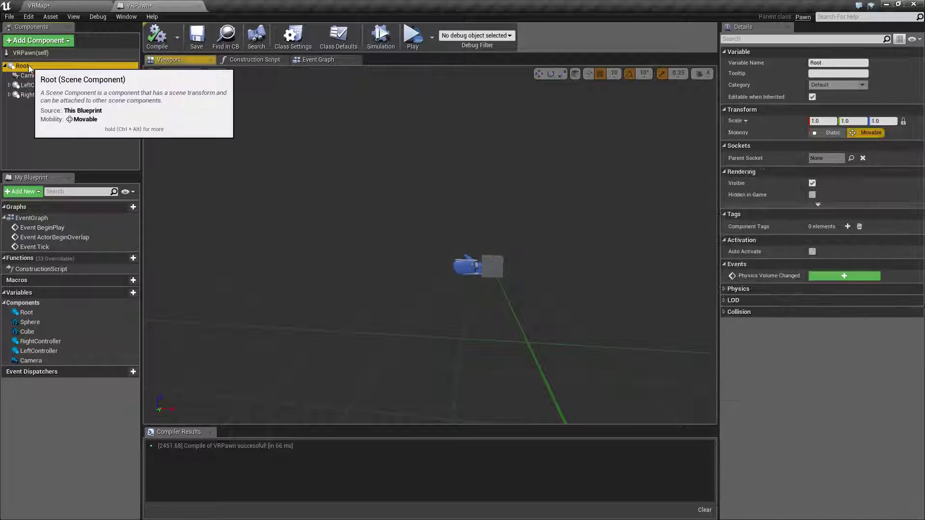
click(412, 36)
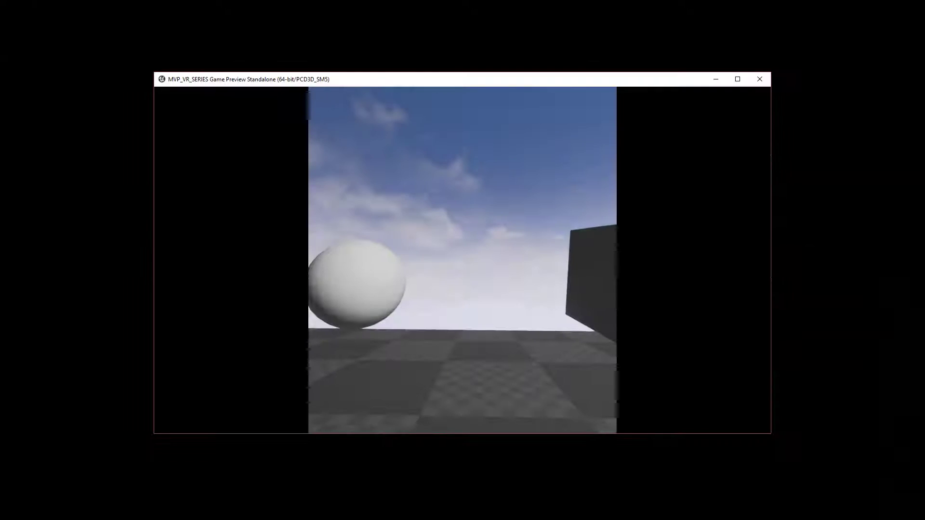